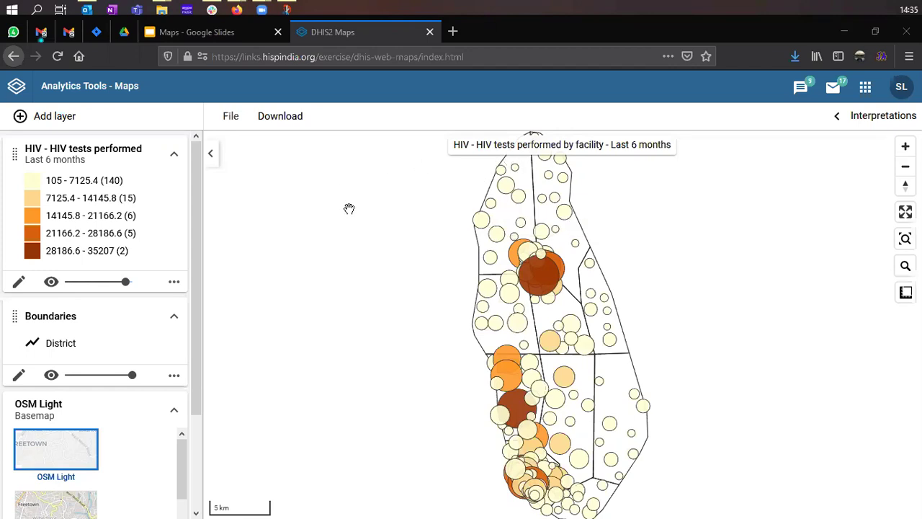
click(232, 117)
click(264, 181)
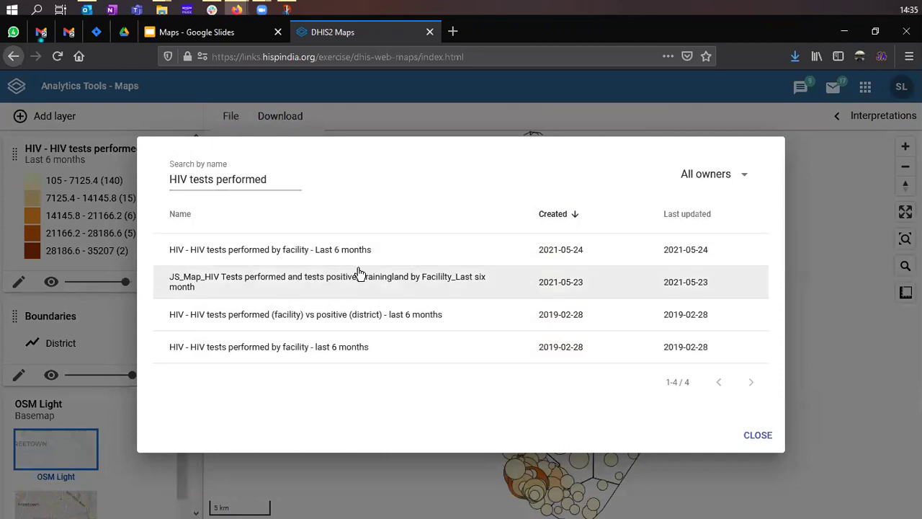
click(758, 437)
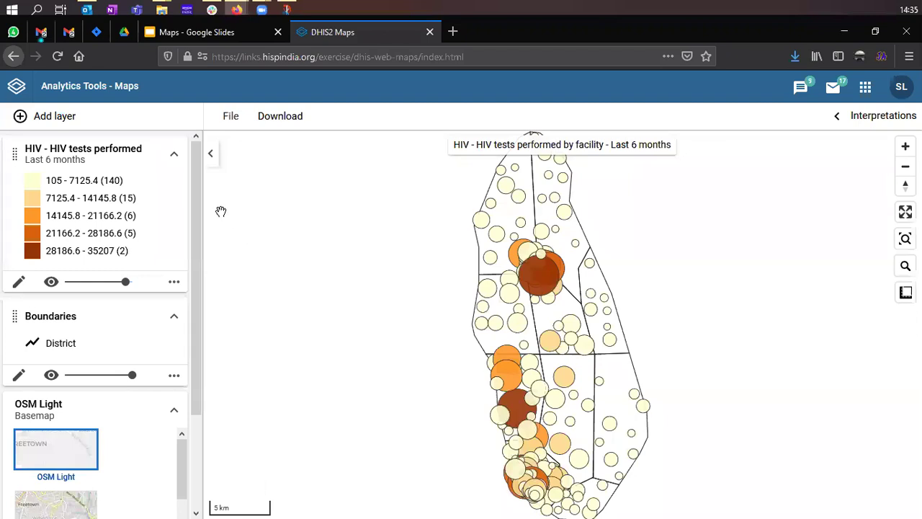
Start a new facilities layer and set its group set to Type.
click(54, 119)
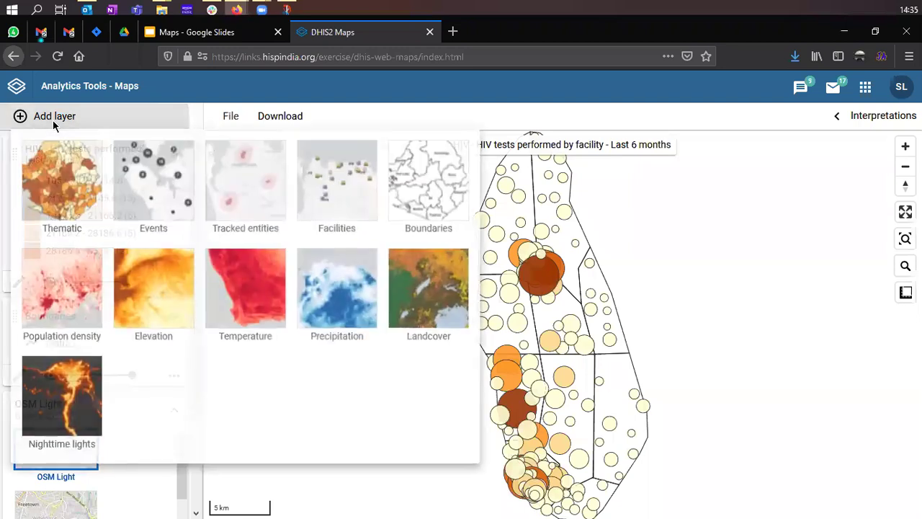
click(334, 199)
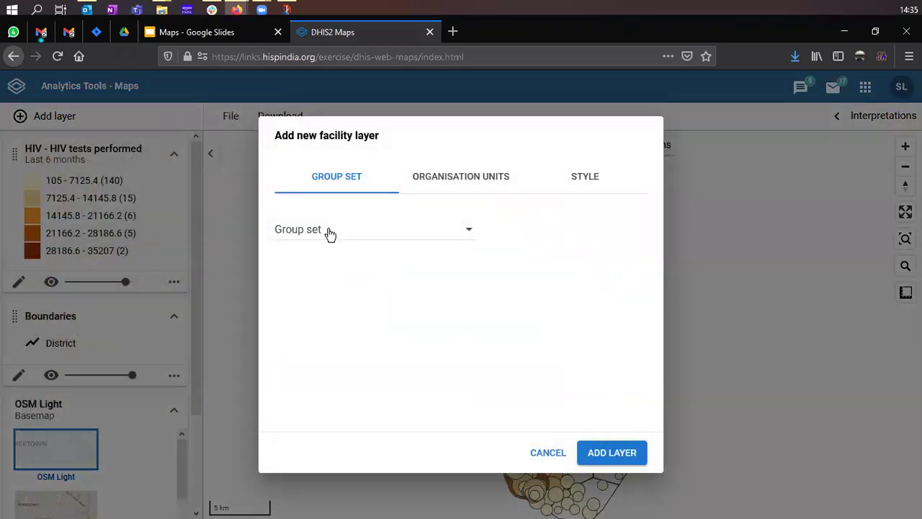
click(330, 232)
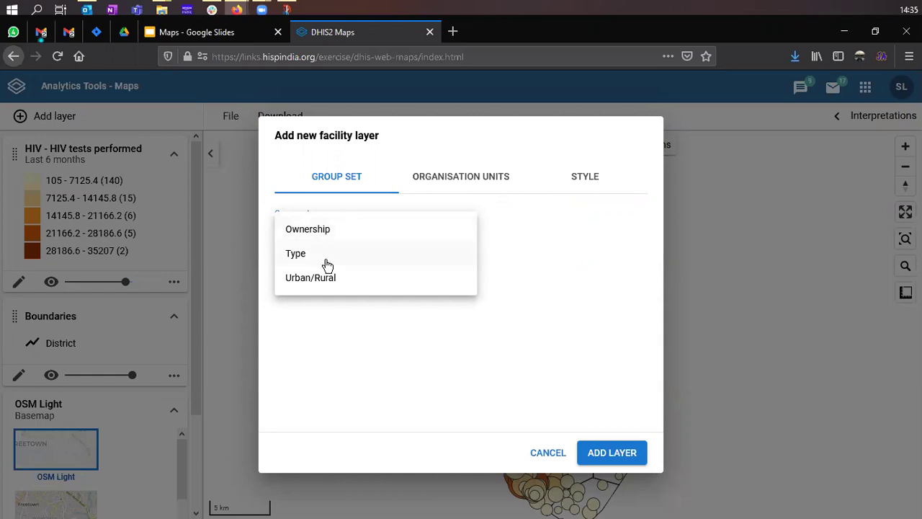
click(327, 260)
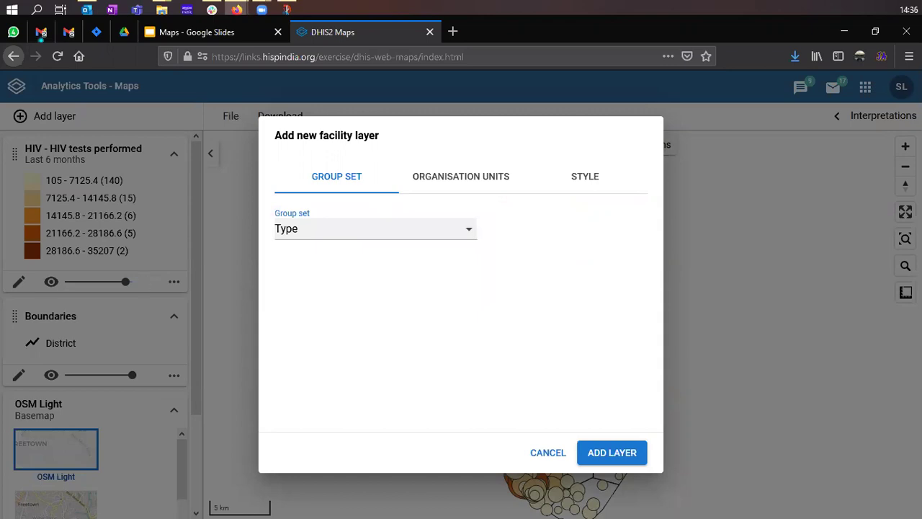
Set the facility layer's organisation units to Trainingland at the Facility level and review the group set.
click(440, 187)
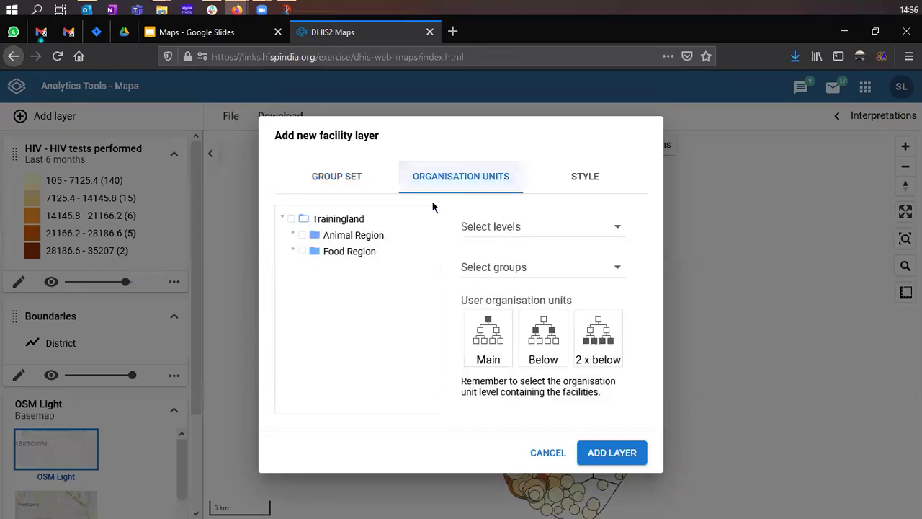
click(487, 228)
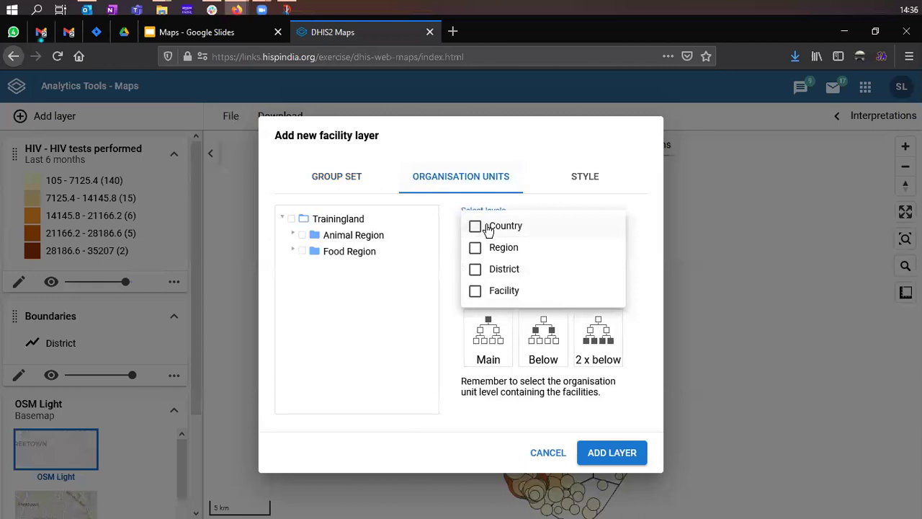
click(504, 292)
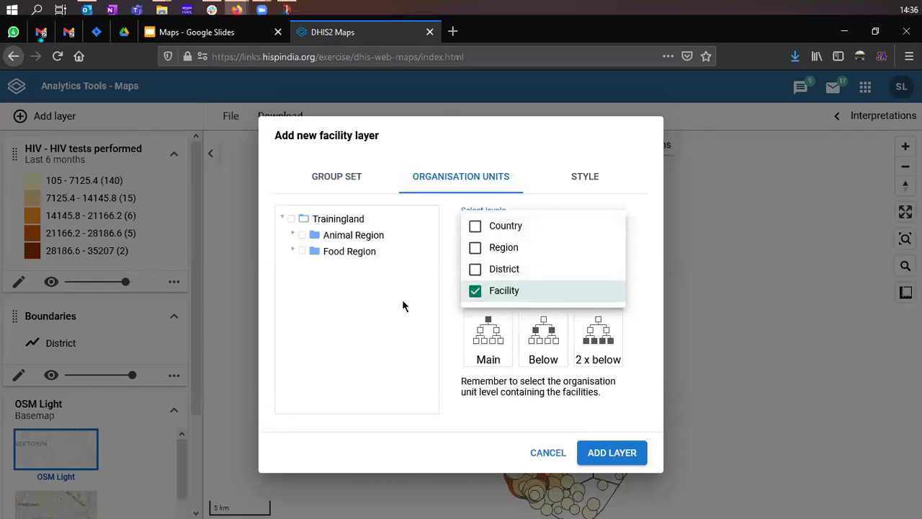
click(393, 301)
click(341, 219)
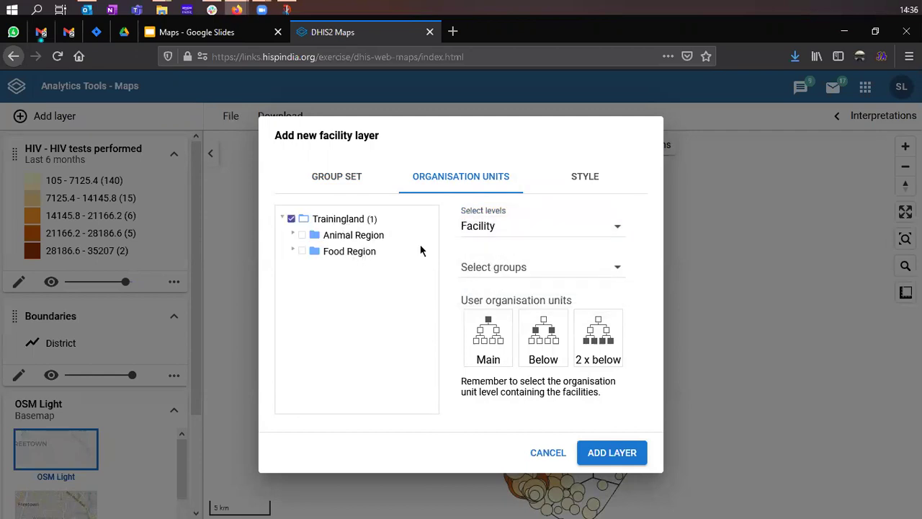
click(502, 229)
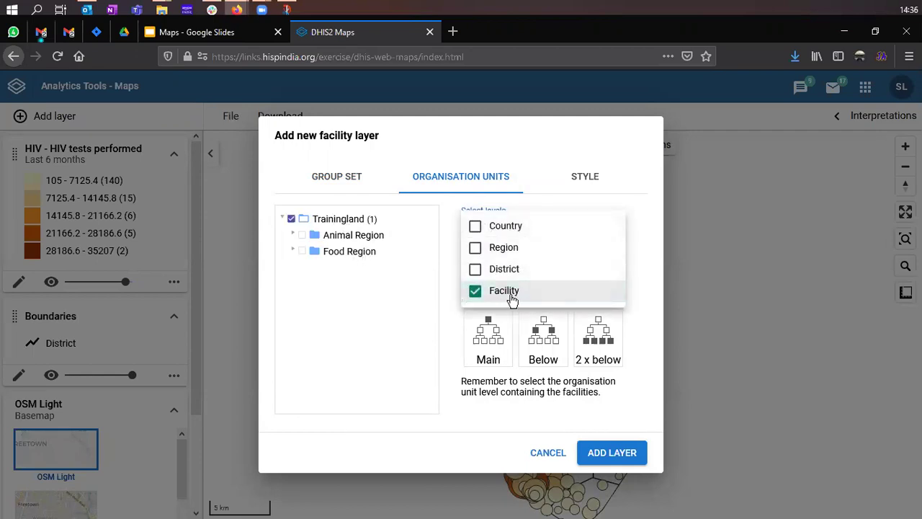
click(411, 292)
click(346, 188)
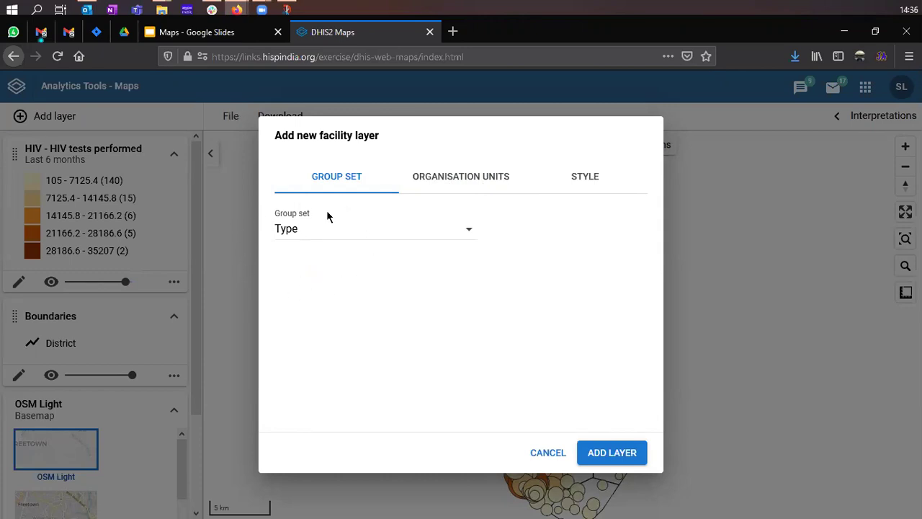
click(445, 193)
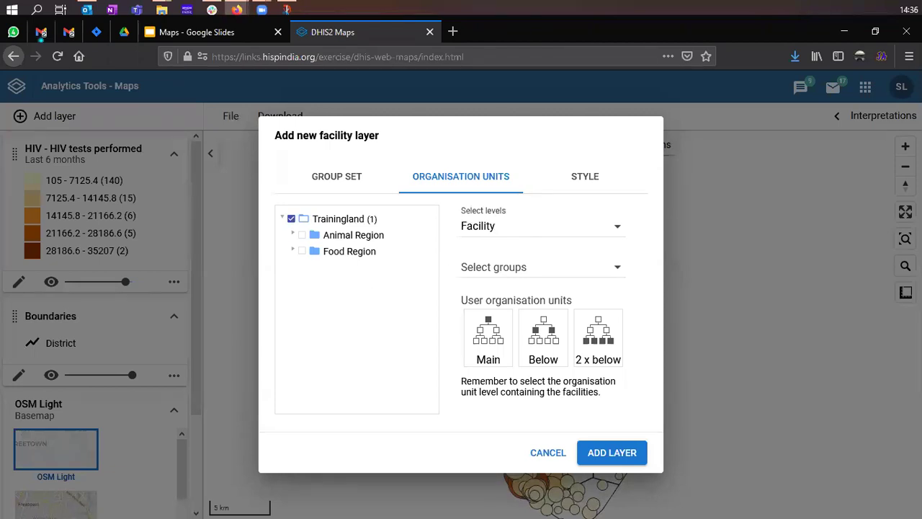
Try the 5000-metre buffer in the facility layer's style settings, and switch it off again.
click(587, 180)
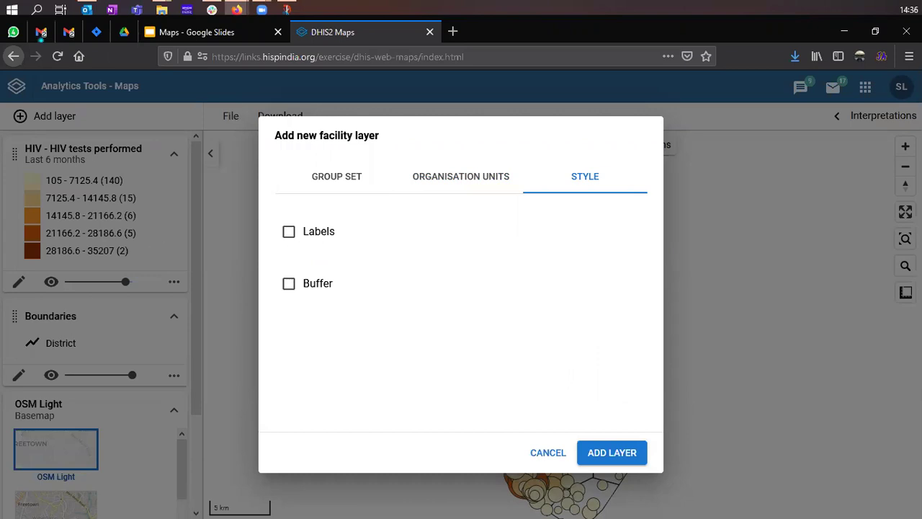
click(317, 290)
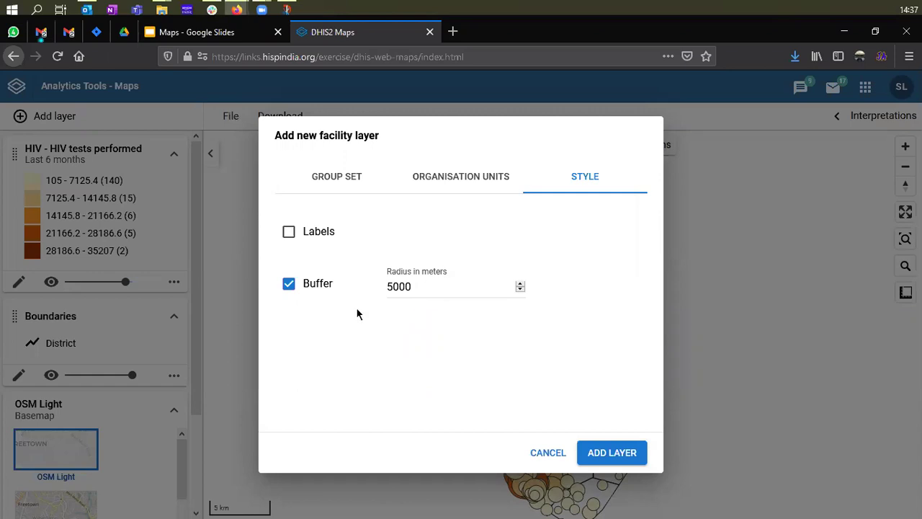
click(324, 289)
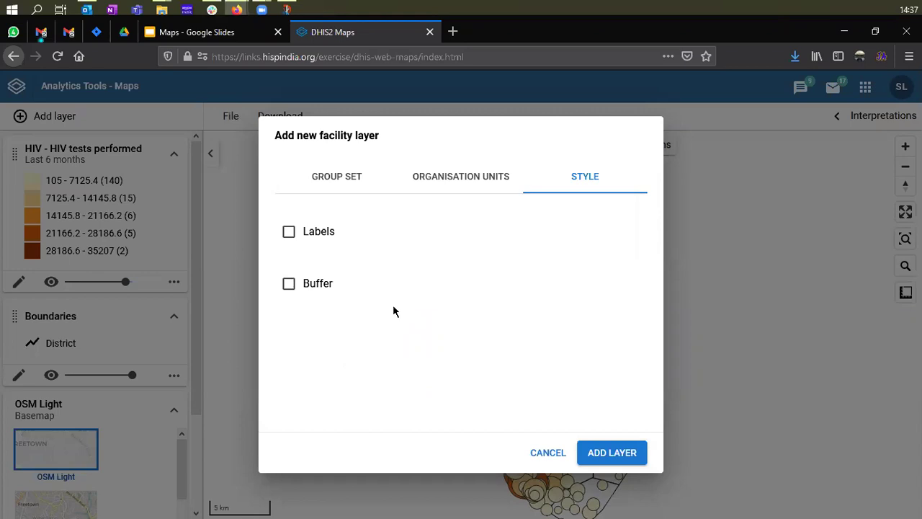
Review the group set and organisation units of the facility layer, and add the layer to the map.
click(461, 189)
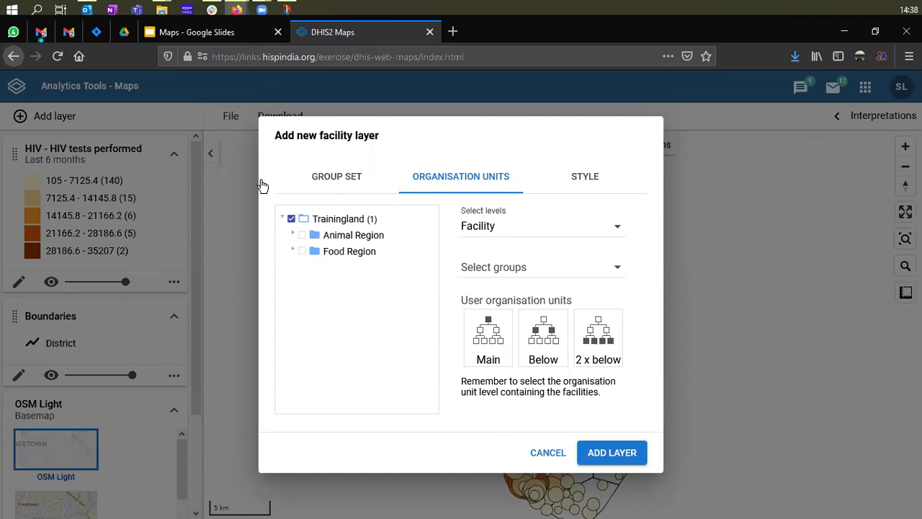
click(318, 179)
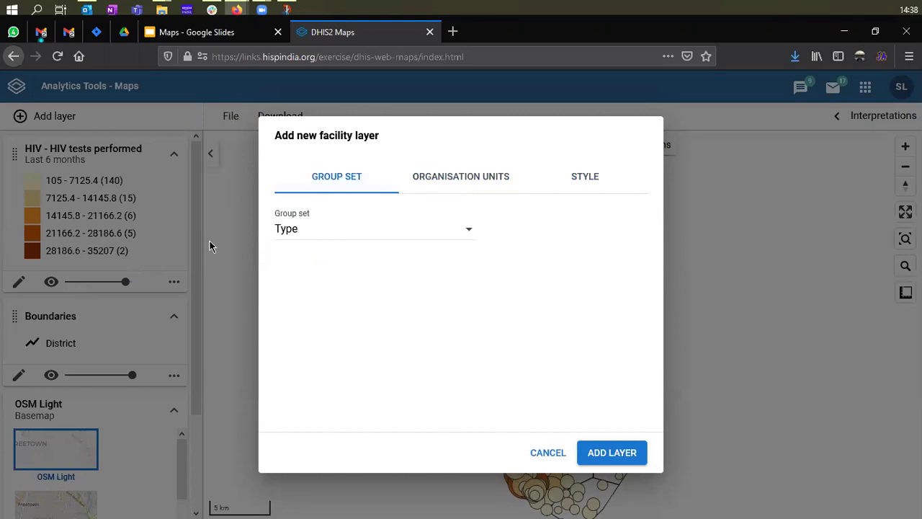
click(440, 191)
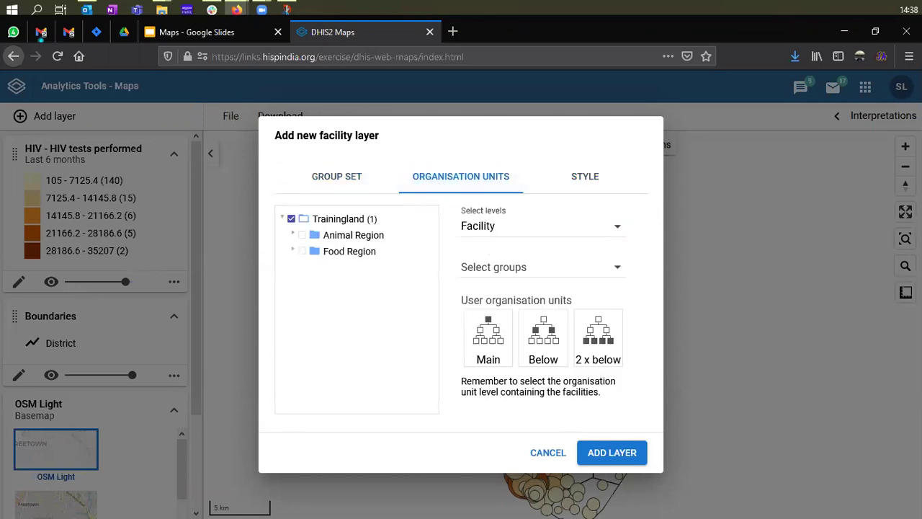
click(614, 458)
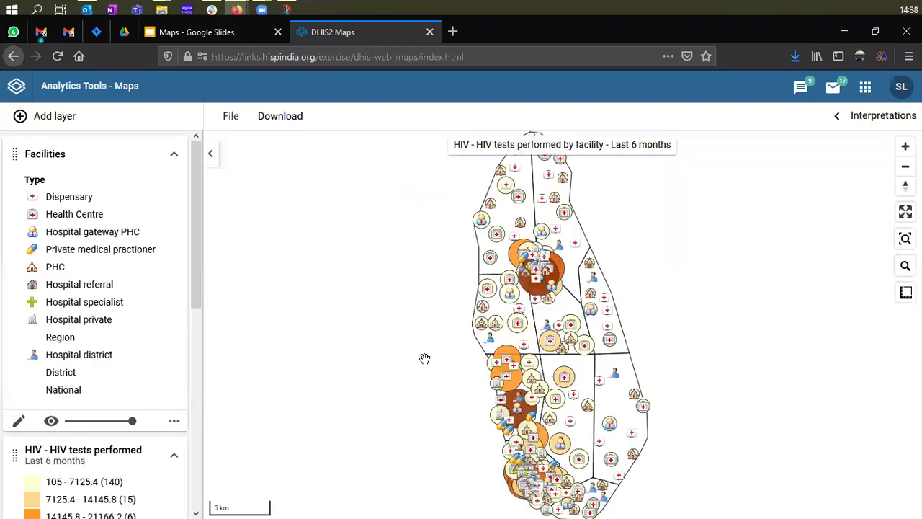
Examine the facility symbols inside the HIV test circles up close, checking individual facilities' names and types.
scroll(424, 354, down, 1)
scroll(425, 358, up, 2)
scroll(424, 359, up, 1)
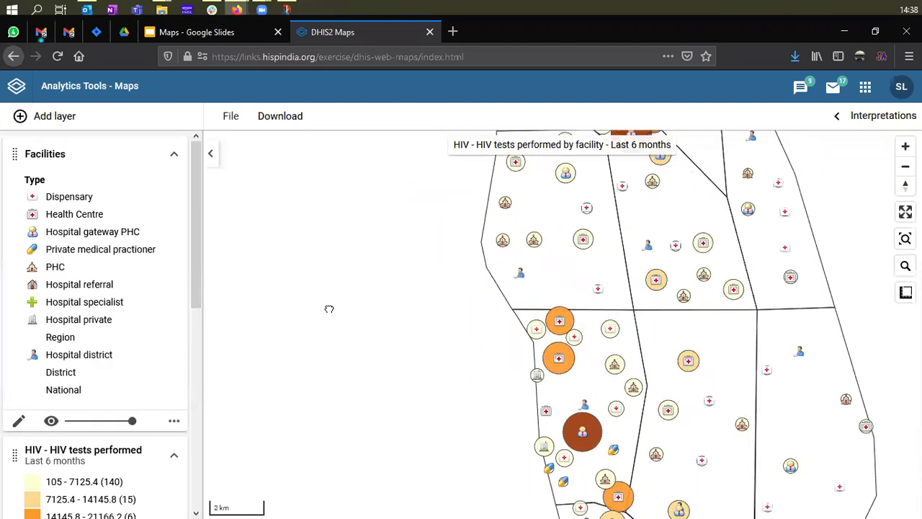
scroll(338, 317, up, 1)
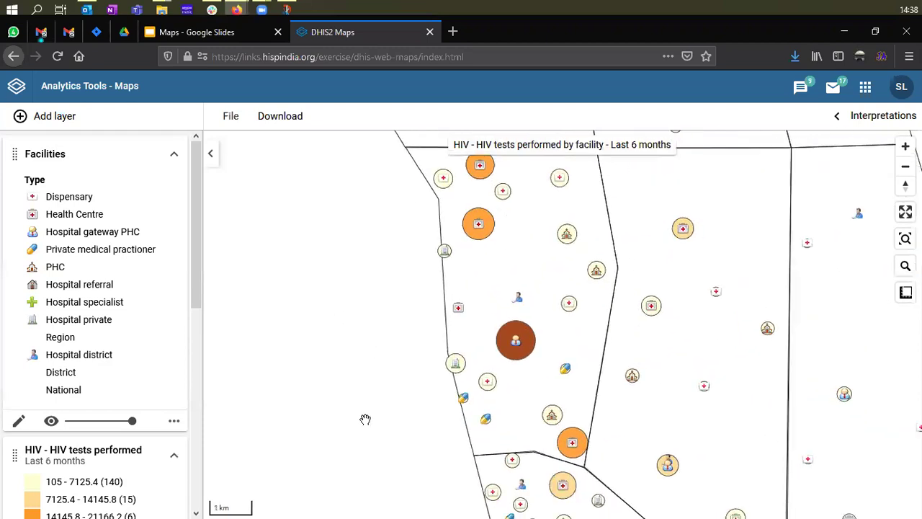
scroll(490, 266, up, 1)
scroll(497, 262, up, 1)
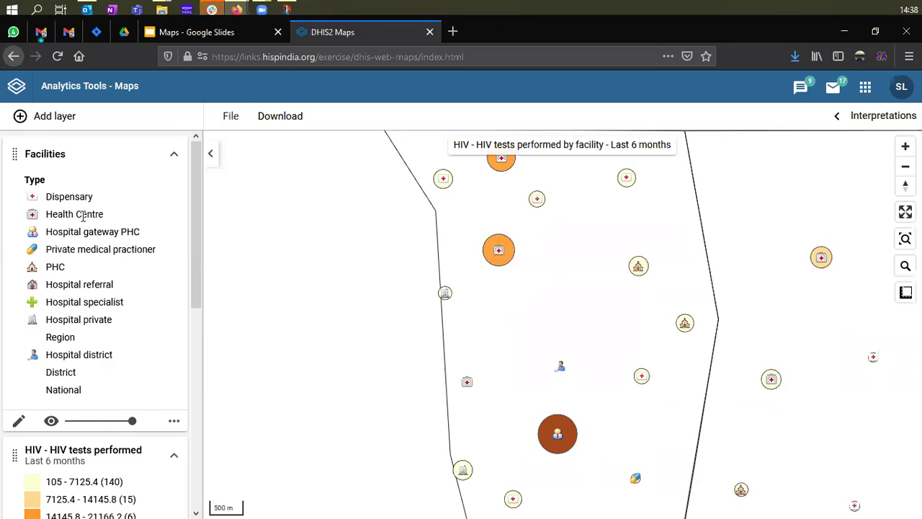
mouse_move(556, 439)
mouse_move(507, 260)
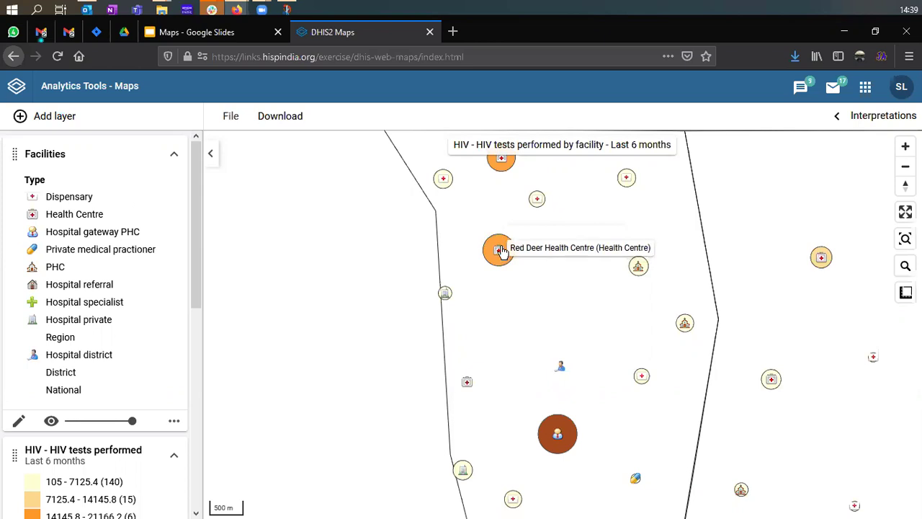
mouse_move(444, 184)
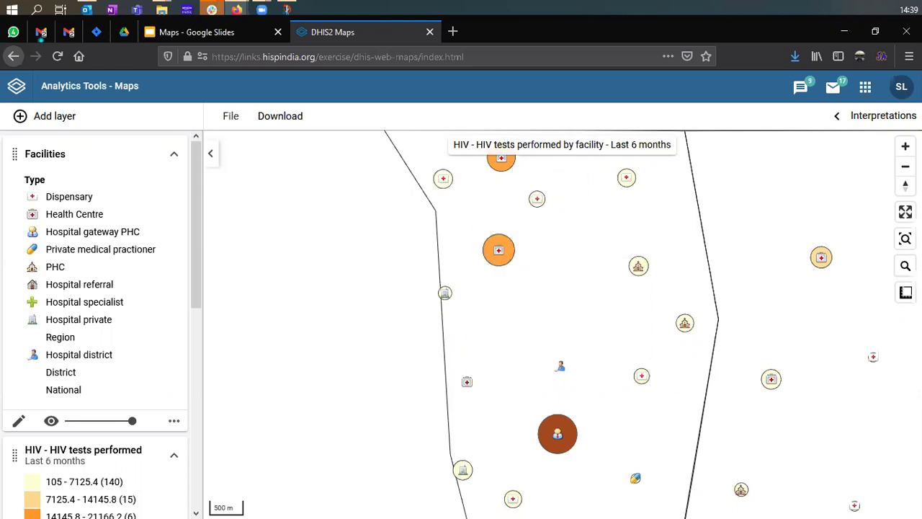
drag(350, 438, 306, 411)
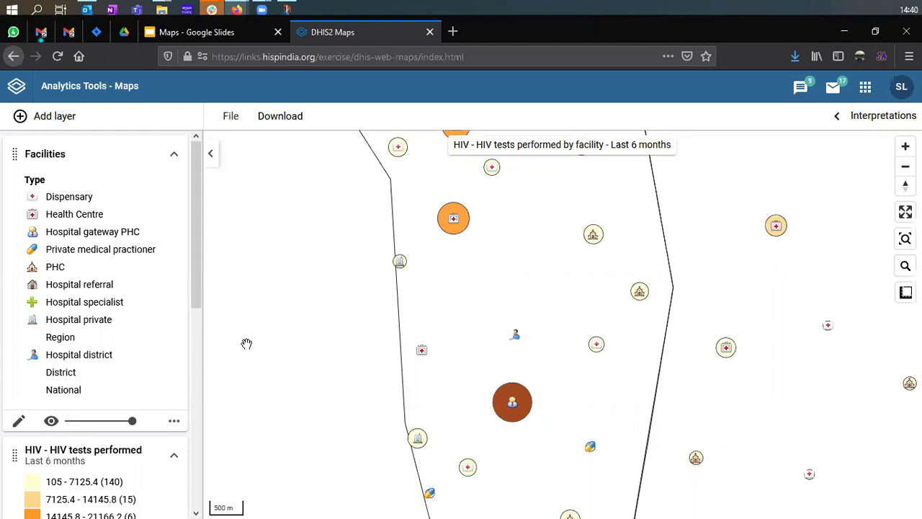
Hide the Facilities layer to view the HIV test circles alone, and show it again.
scroll(88, 330, down, 3)
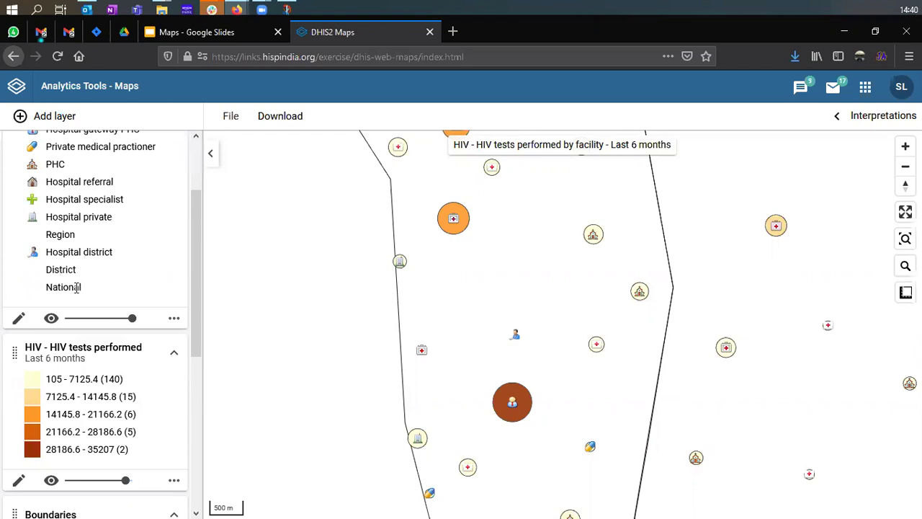
scroll(83, 328, down, 2)
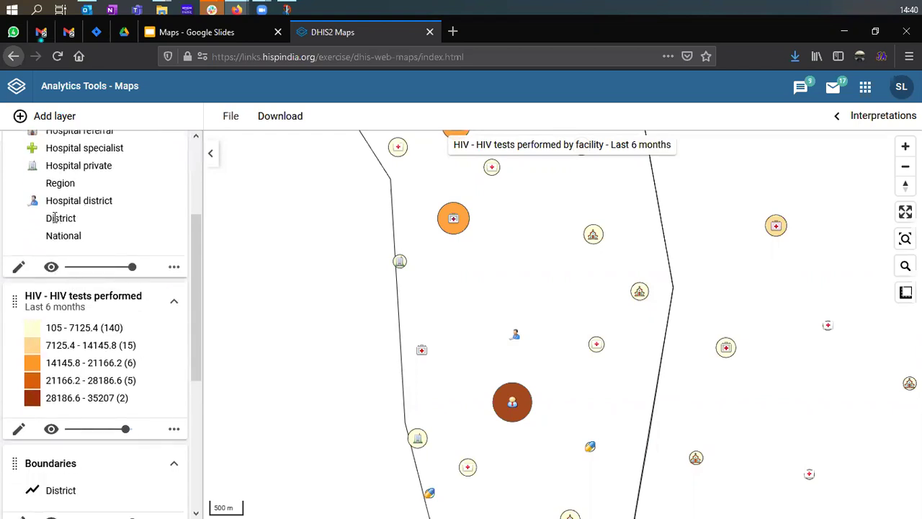
scroll(71, 215, up, 2)
scroll(71, 215, up, 3)
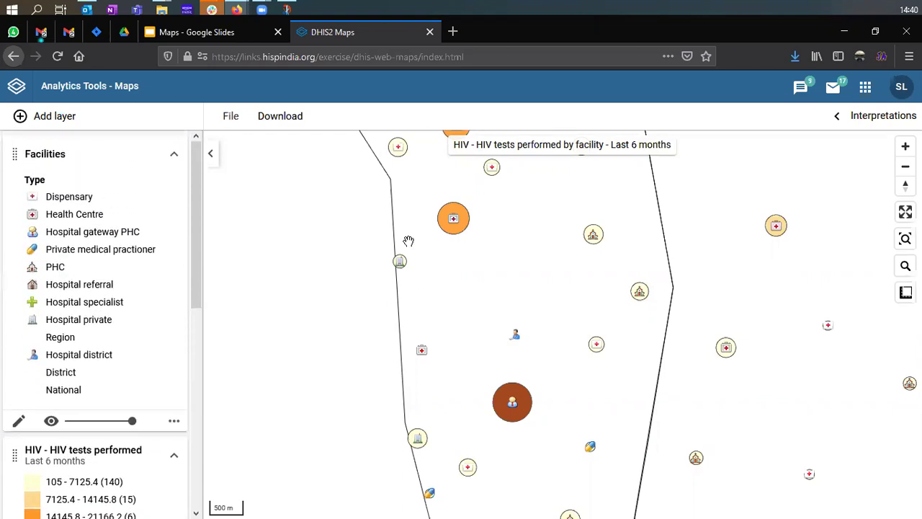
scroll(246, 285, down, 1)
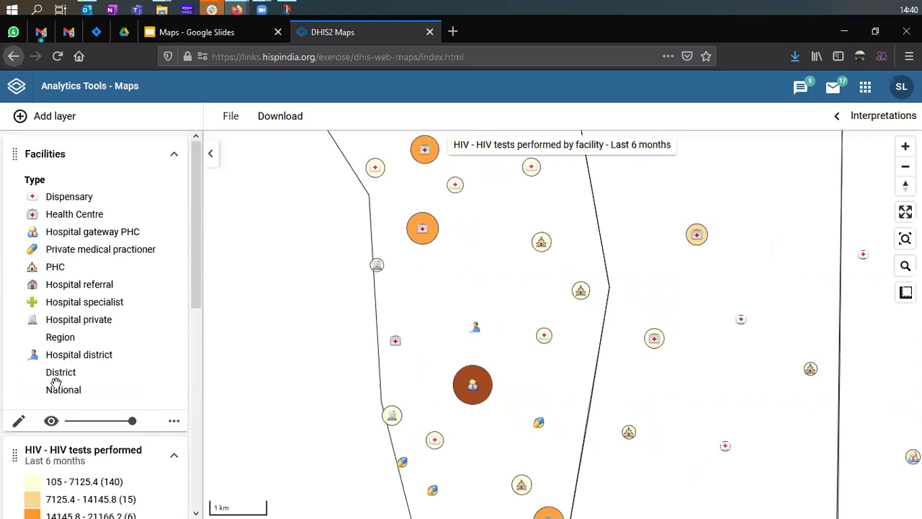
click(52, 422)
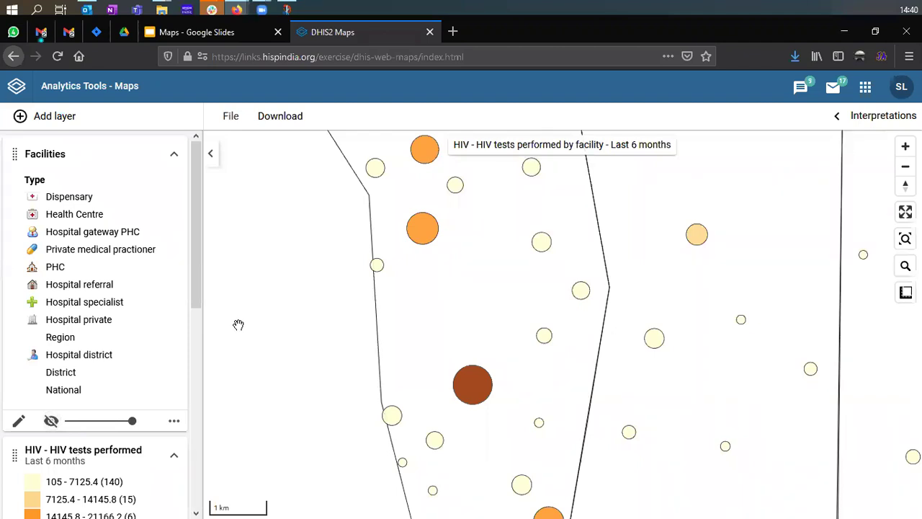
click(52, 422)
Hide the HIV tests performed layer to view the facility symbols alone, and show it again.
scroll(70, 403, down, 3)
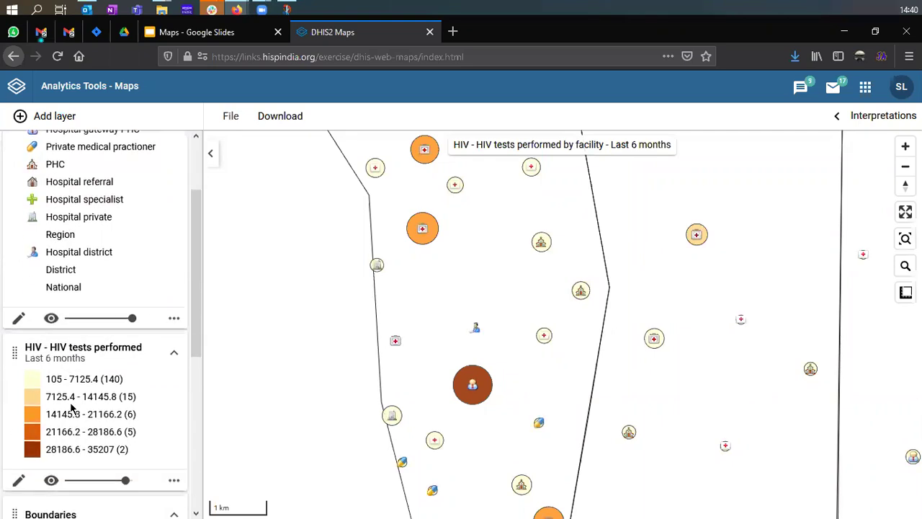
scroll(71, 408, down, 3)
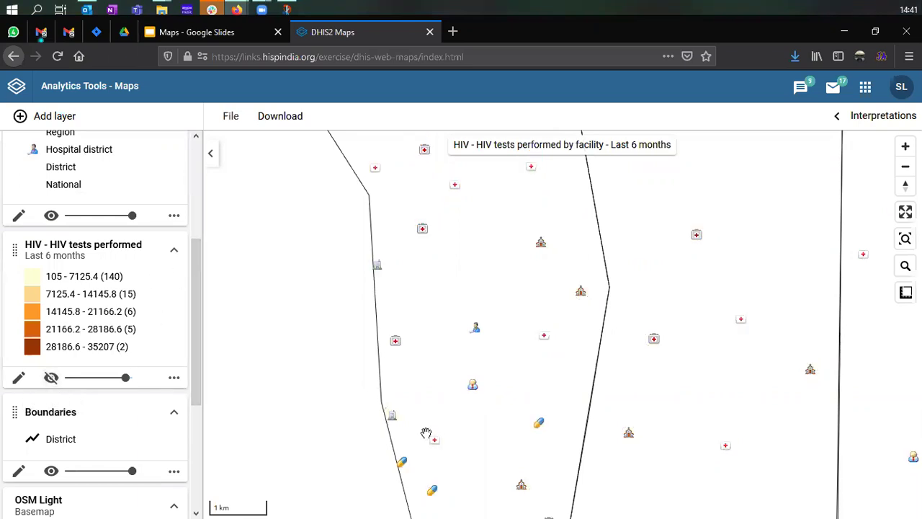
drag(528, 391, 548, 515)
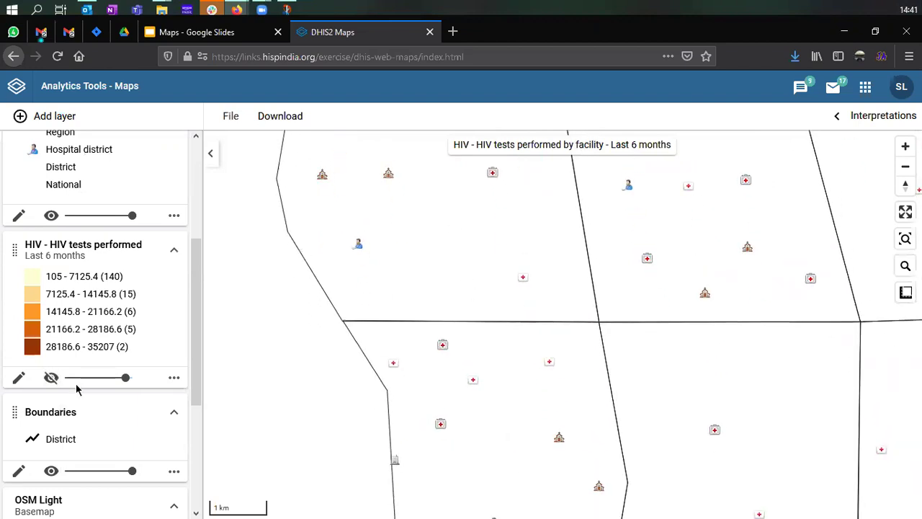
click(51, 377)
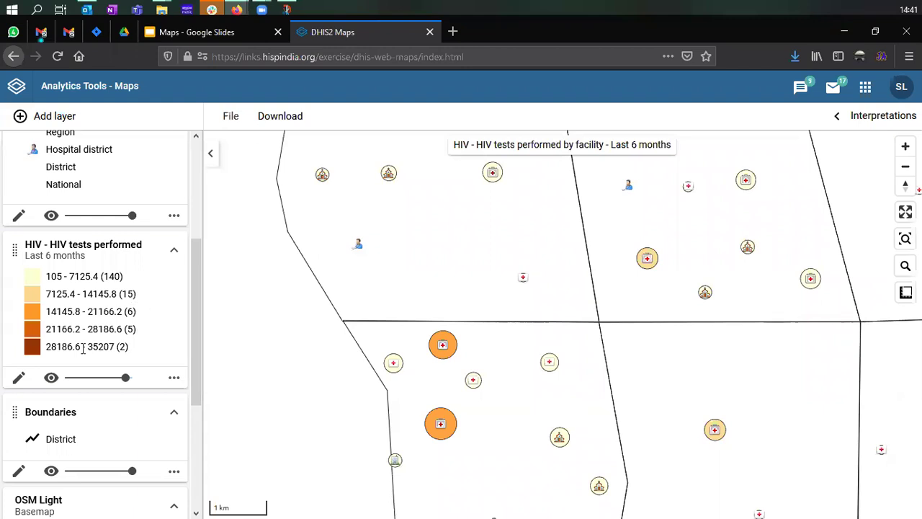
Set the low radius of the HIV tests performed layer to 10 and update the layer.
click(20, 379)
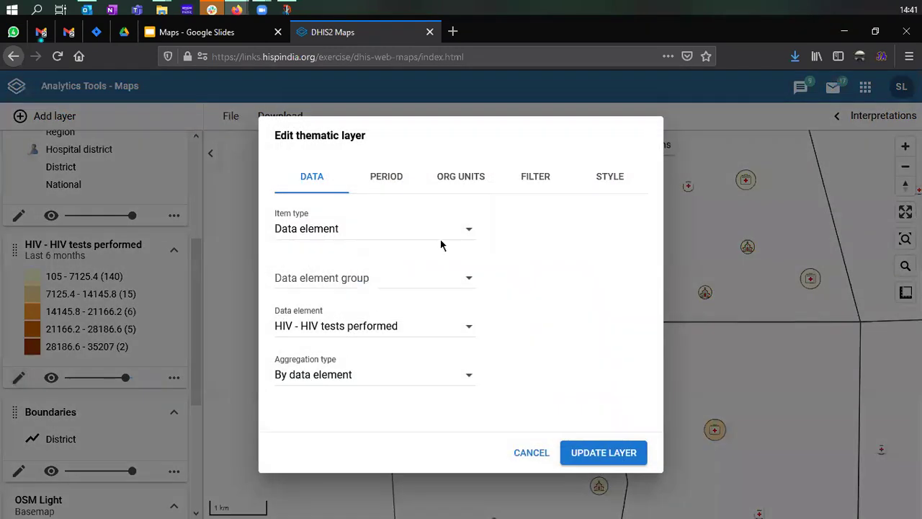
click(544, 190)
click(614, 180)
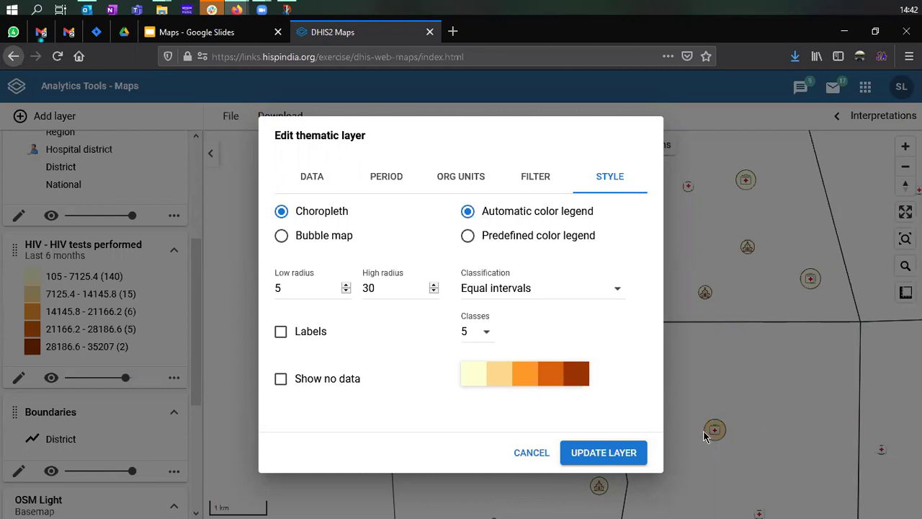
click(295, 286)
key(BackSpace)
text(10)
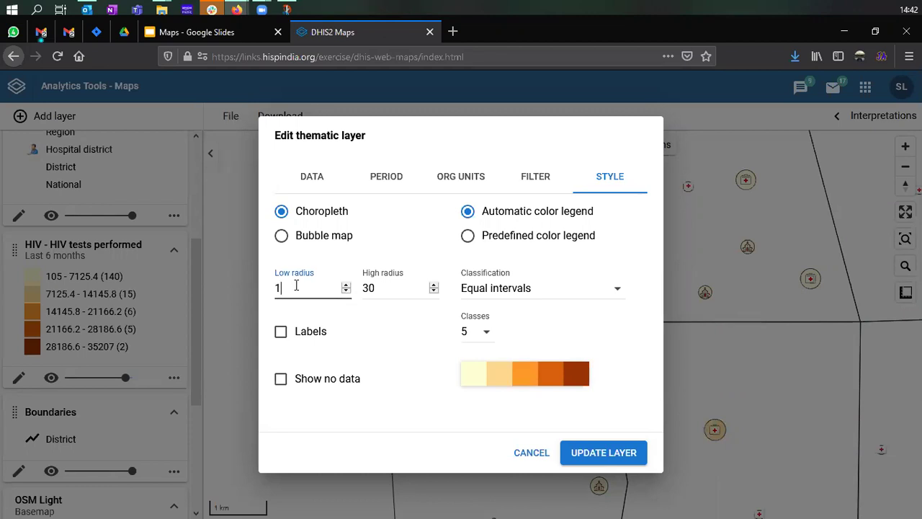
click(383, 286)
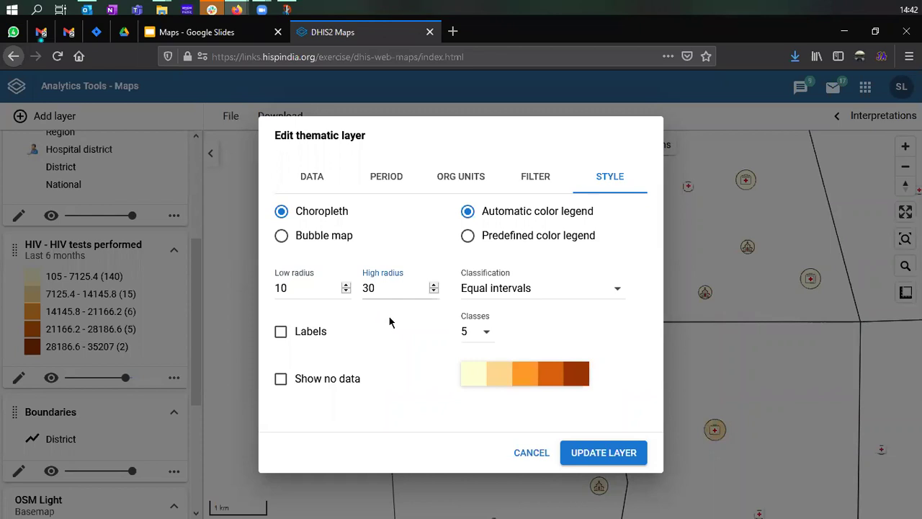
click(603, 452)
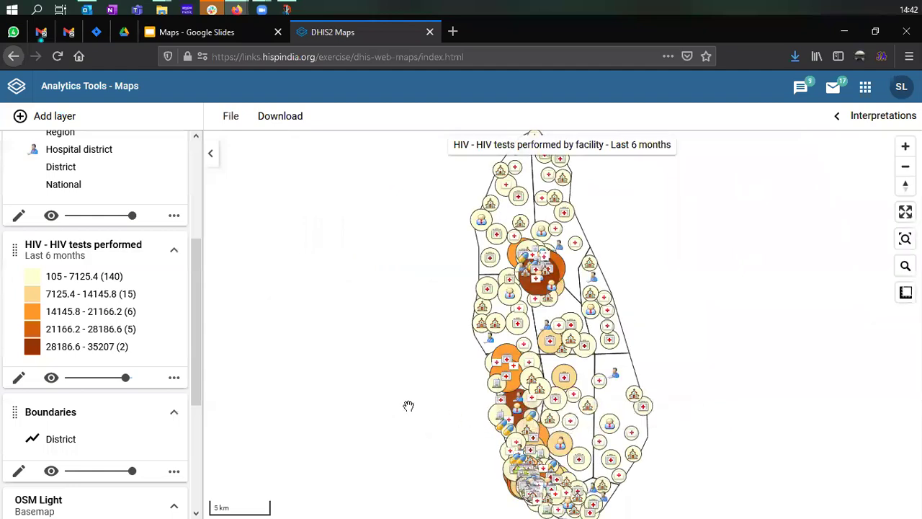
Examine the enlarged HIV test circles up close, comparing facility types with test volumes at facilities such as Zebra Private Hospital.
scroll(415, 405, up, 3)
scroll(350, 352, up, 2)
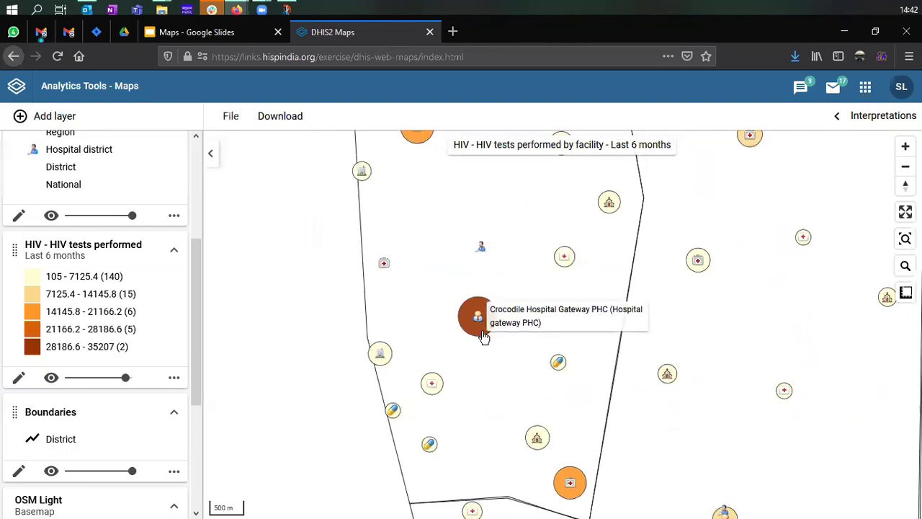
drag(453, 250, 474, 349)
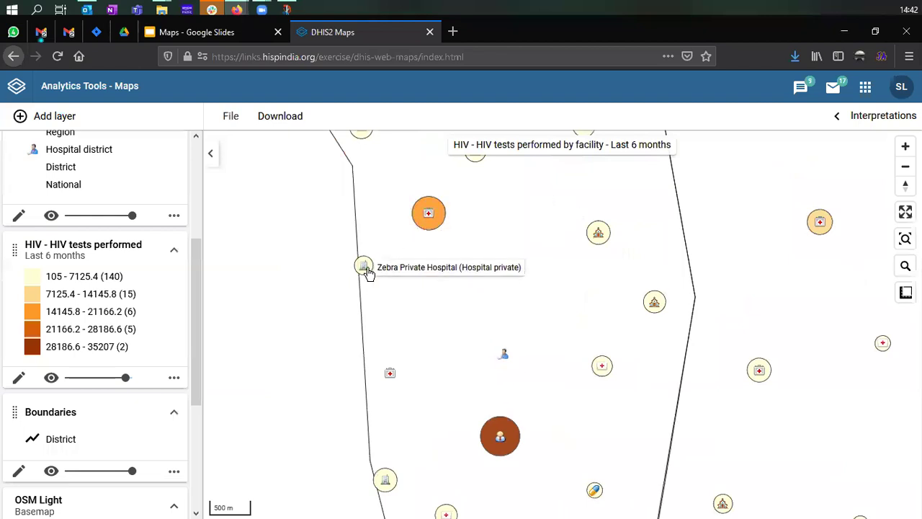
mouse_move(360, 268)
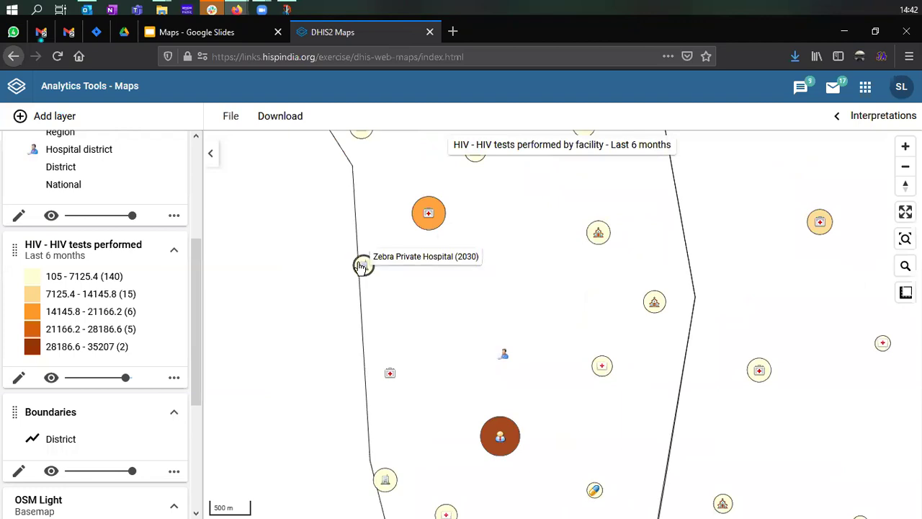
mouse_move(597, 244)
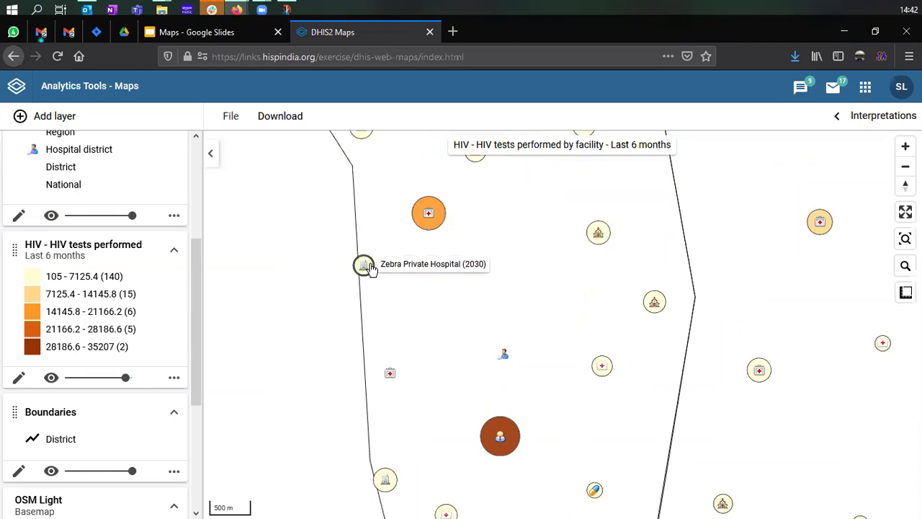
drag(520, 306, 503, 239)
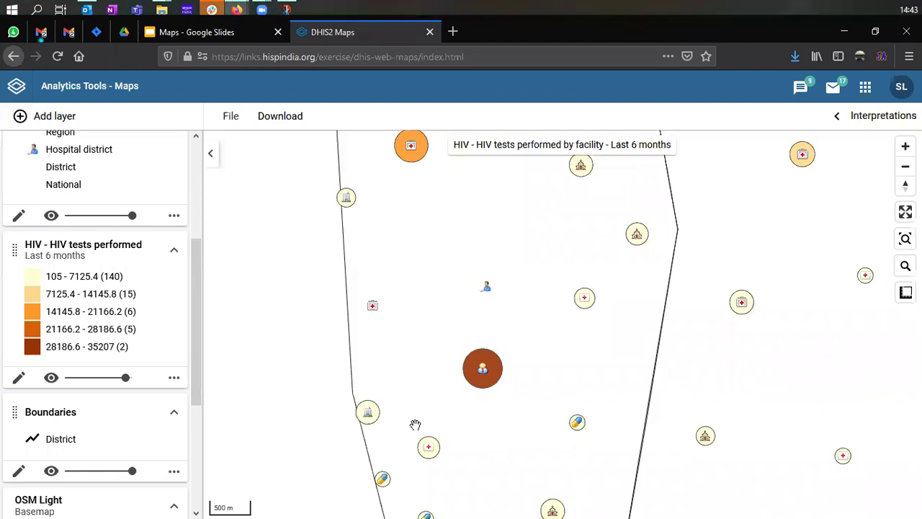
drag(408, 382, 373, 315)
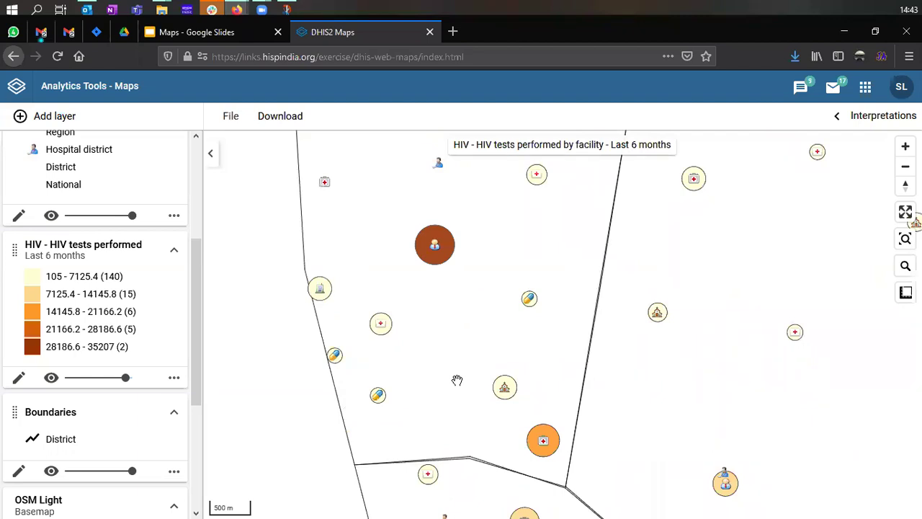
mouse_move(440, 248)
mouse_move(430, 266)
drag(281, 310, 286, 325)
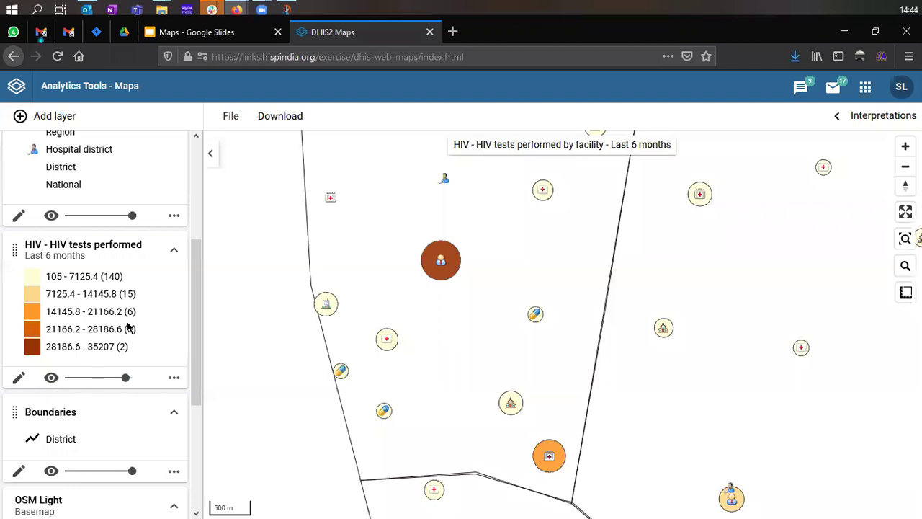
Remove the Facilities layer from the map.
scroll(127, 326, up, 5)
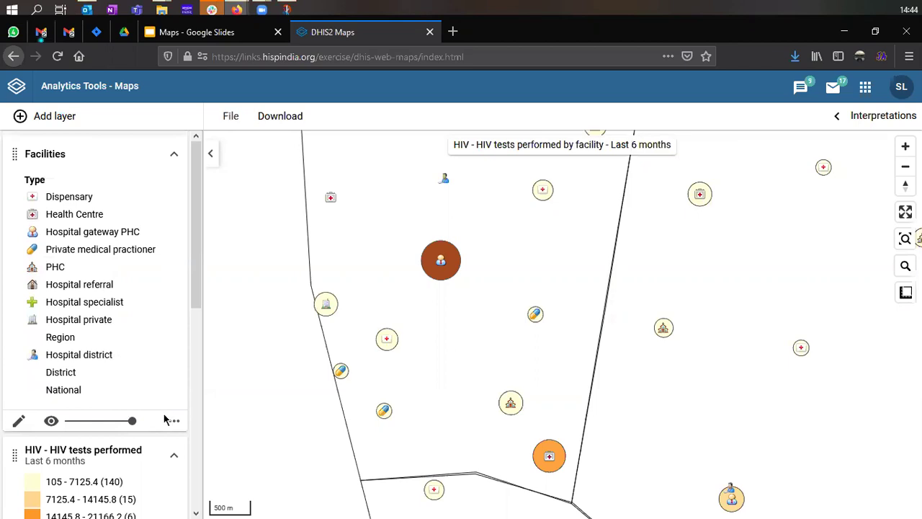
click(174, 424)
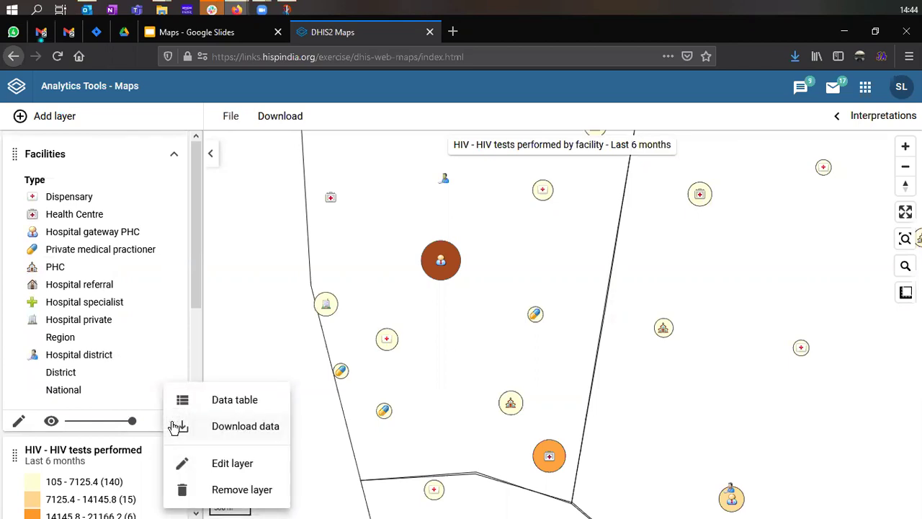
click(220, 490)
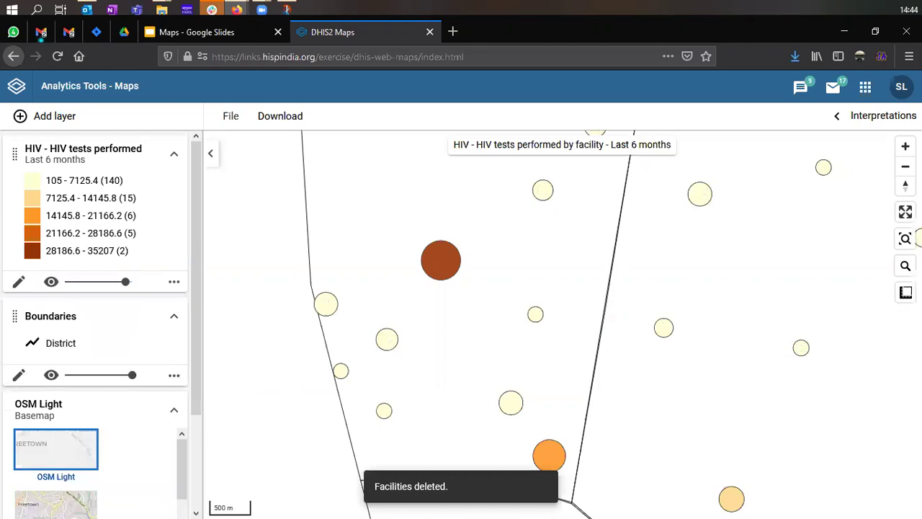
Set the HIV tests performed layer's low radius to 5 and high radius to 15, and update the layer.
click(19, 285)
click(612, 180)
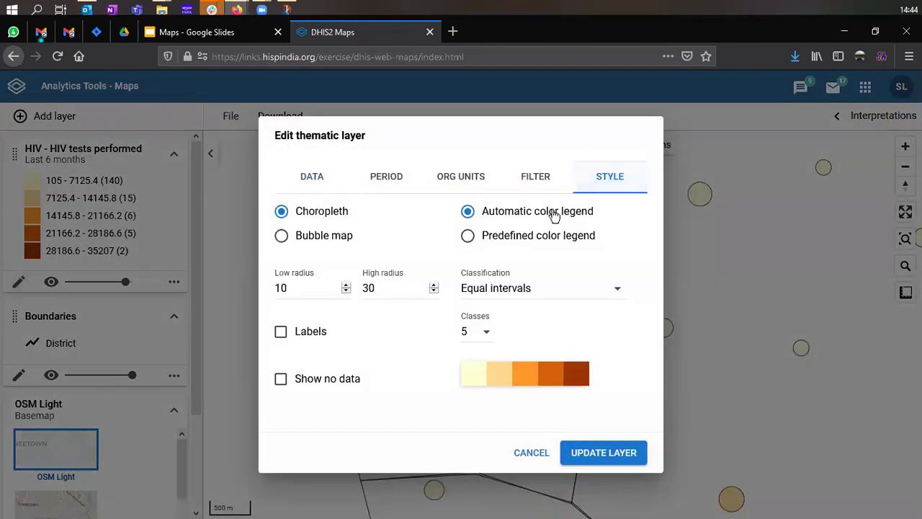
click(301, 292)
double_click(274, 284)
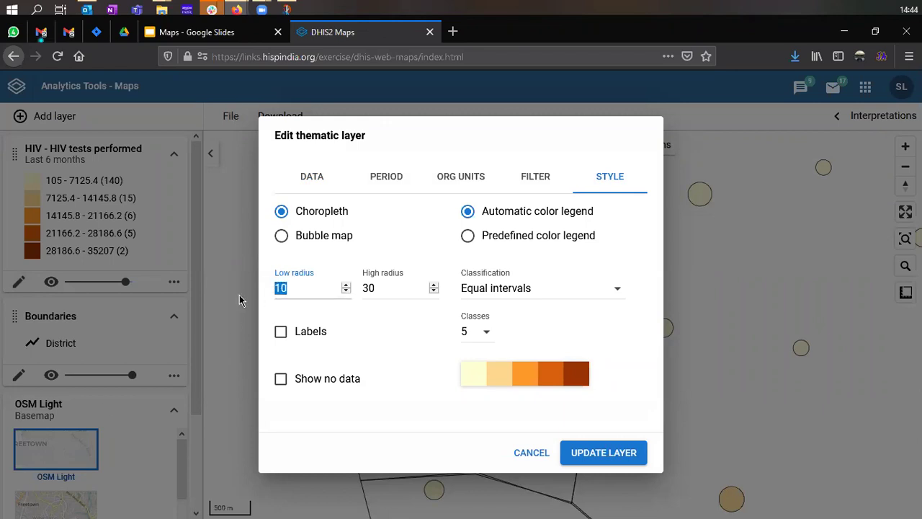
text(5)
key(Tab)
text(15)
click(627, 454)
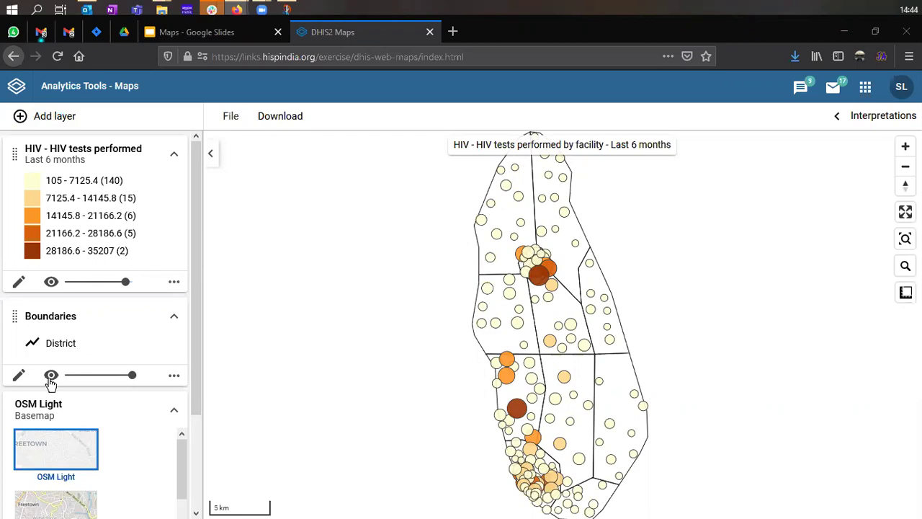
Add a filter on the Sex dimension to the HIV tests performed layer.
click(18, 281)
click(535, 180)
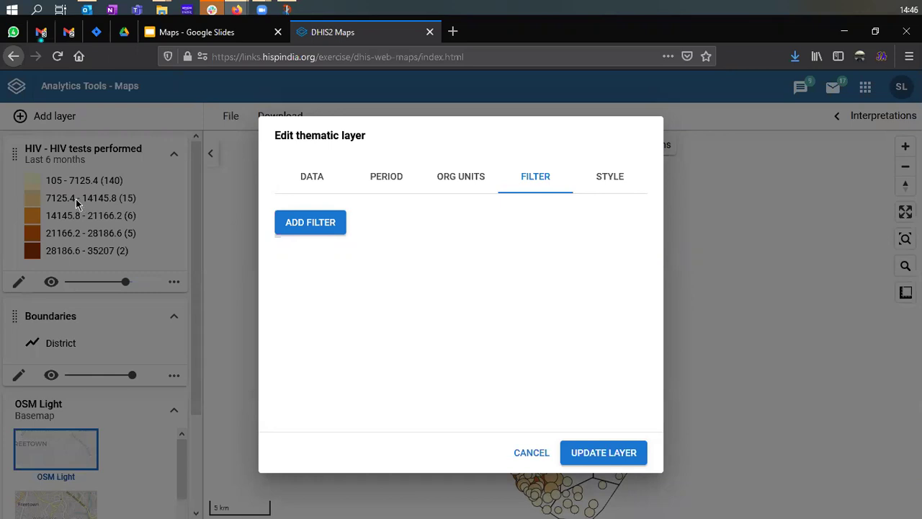
click(305, 229)
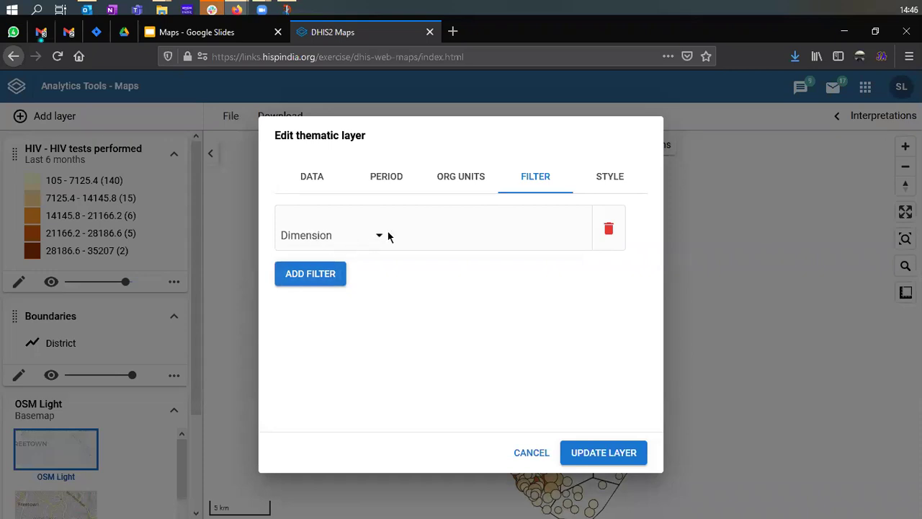
click(380, 237)
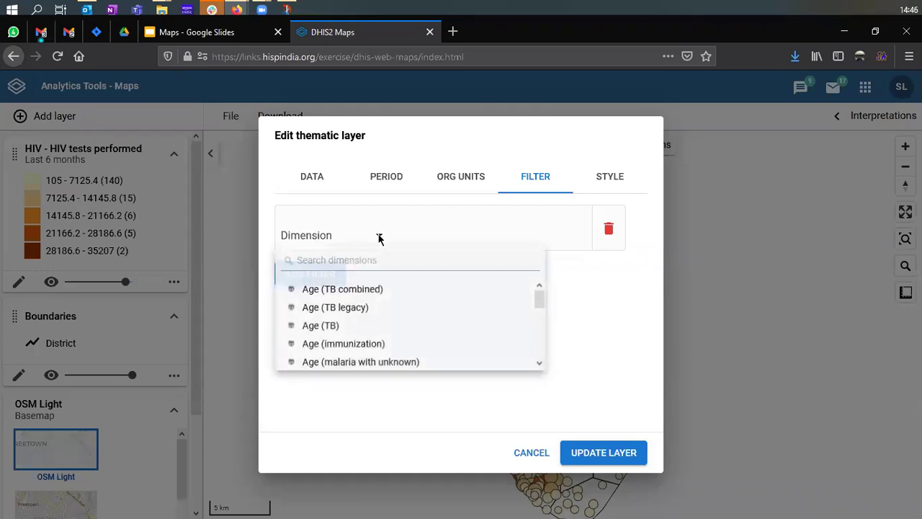
scroll(355, 320, down, 10)
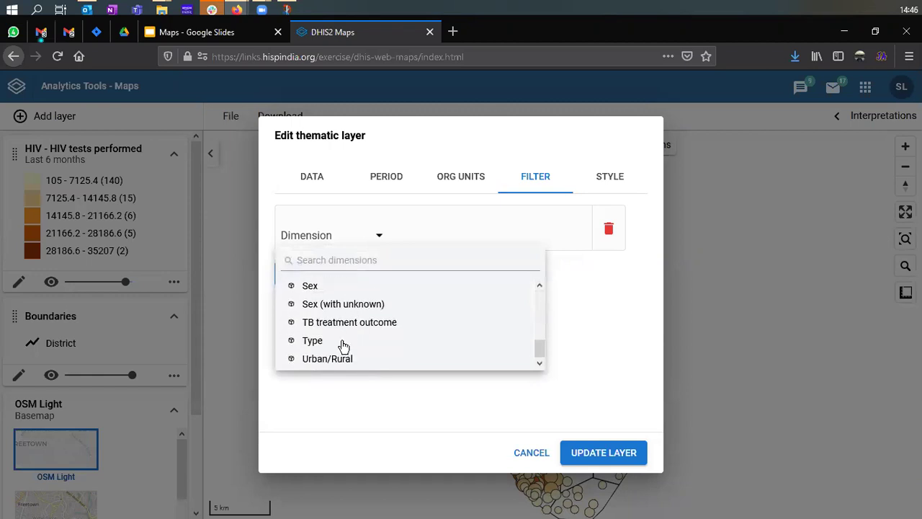
scroll(341, 343, up, 1)
scroll(341, 344, up, 10)
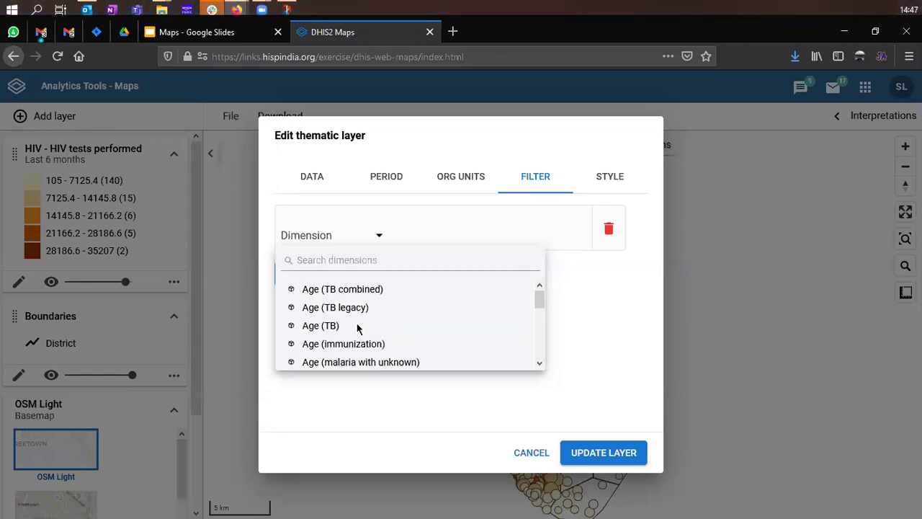
scroll(357, 328, down, 10)
scroll(363, 325, down, 2)
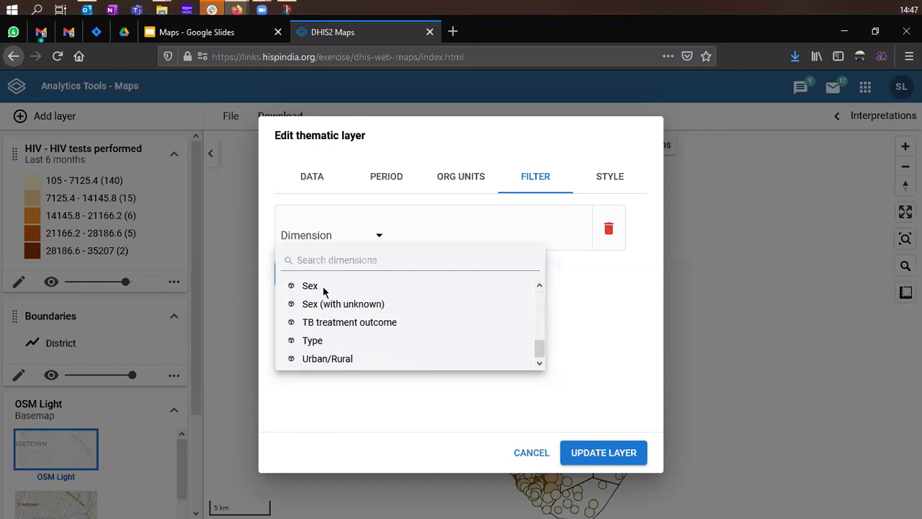
click(307, 287)
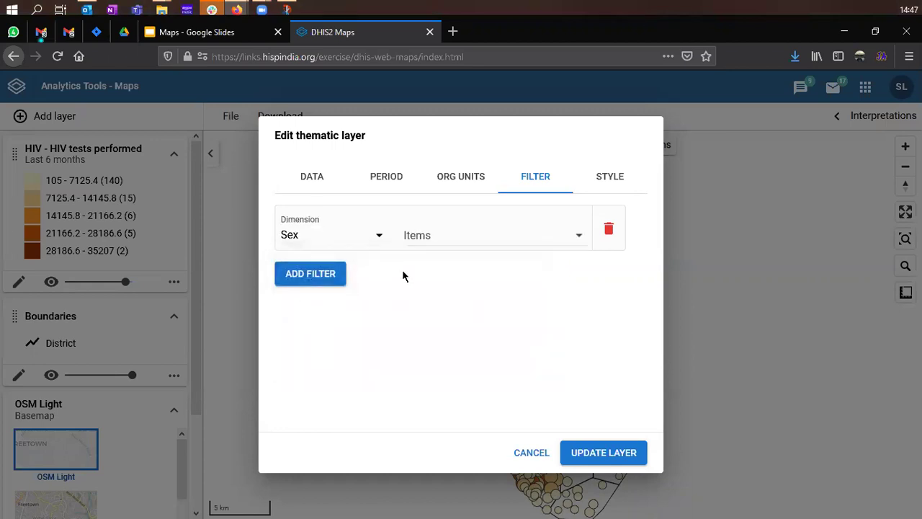
Restrict the Sex filter to the Female item.
click(434, 239)
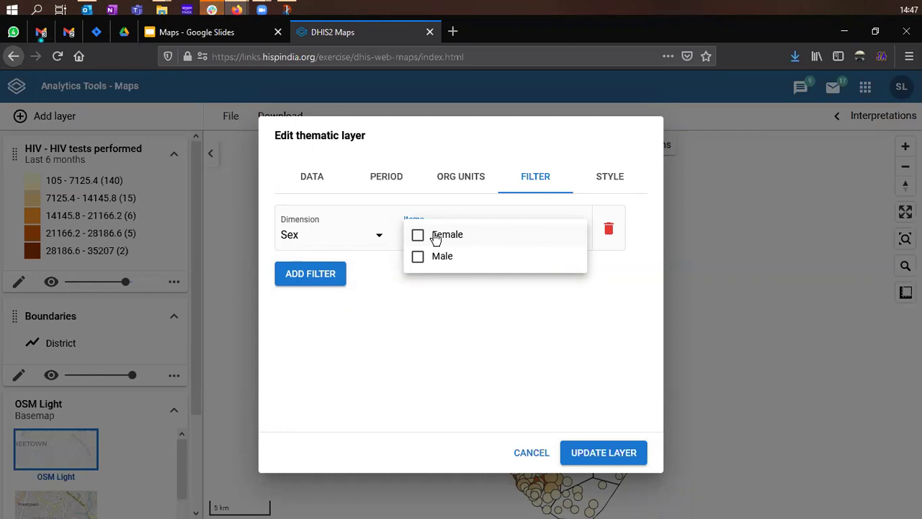
click(435, 237)
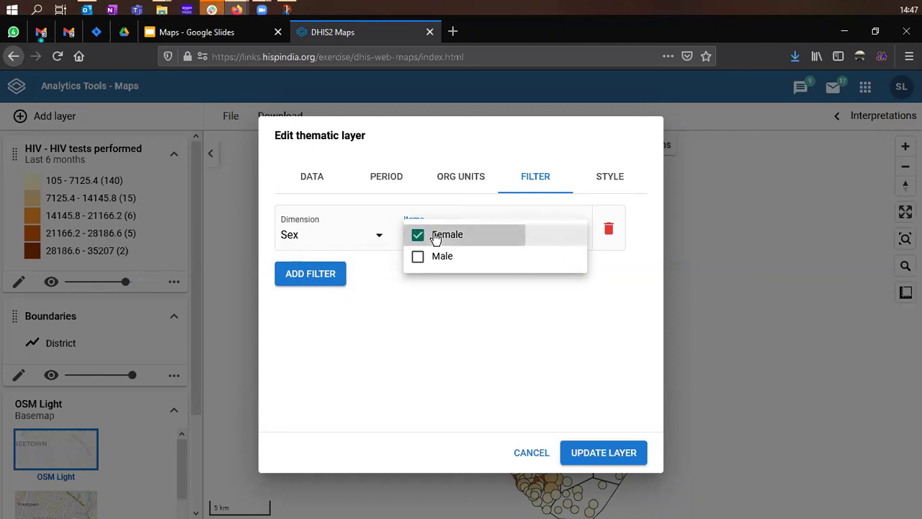
click(419, 353)
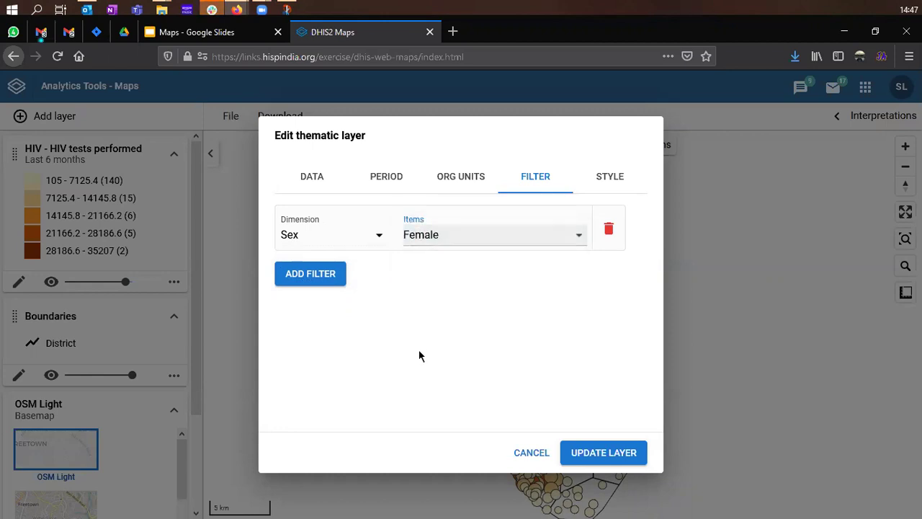
Add a second filter on the Urban/Rural dimension, review its available items, and delete that filter again.
click(305, 279)
click(379, 289)
scroll(348, 379, down, 3)
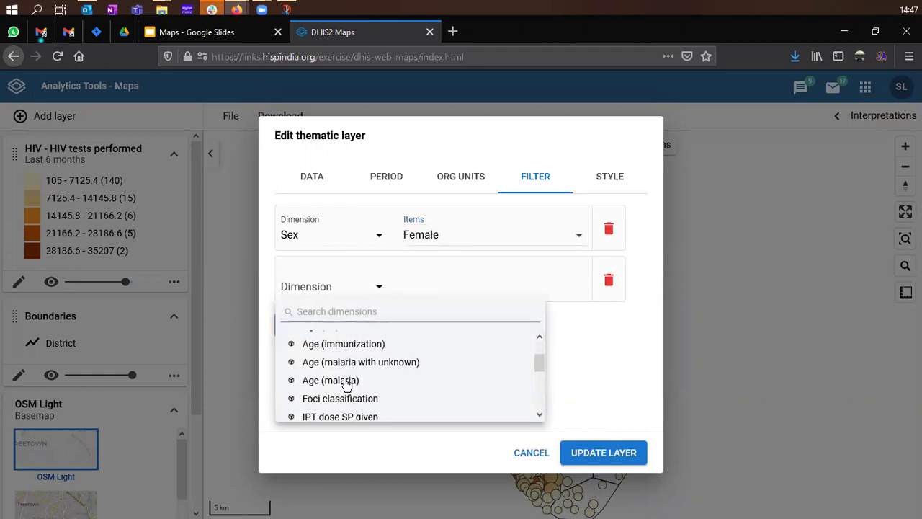
scroll(360, 375, down, 2)
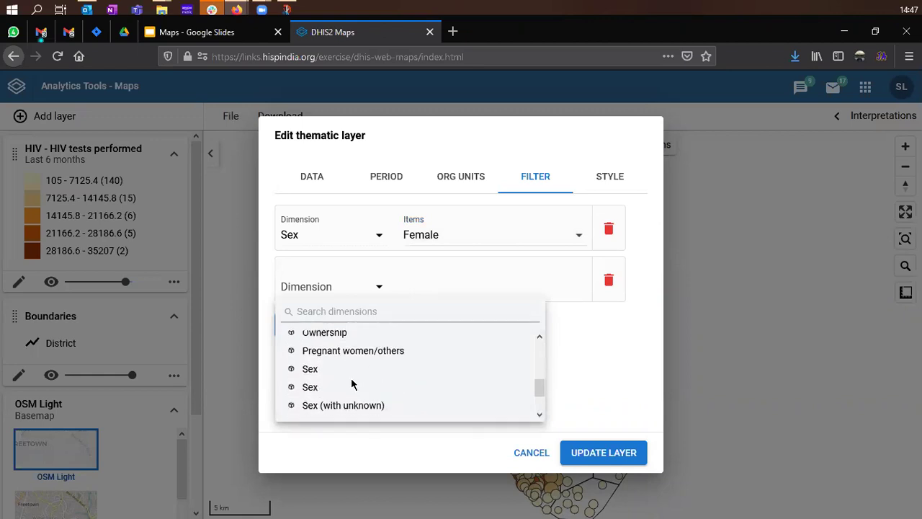
scroll(363, 389, down, 2)
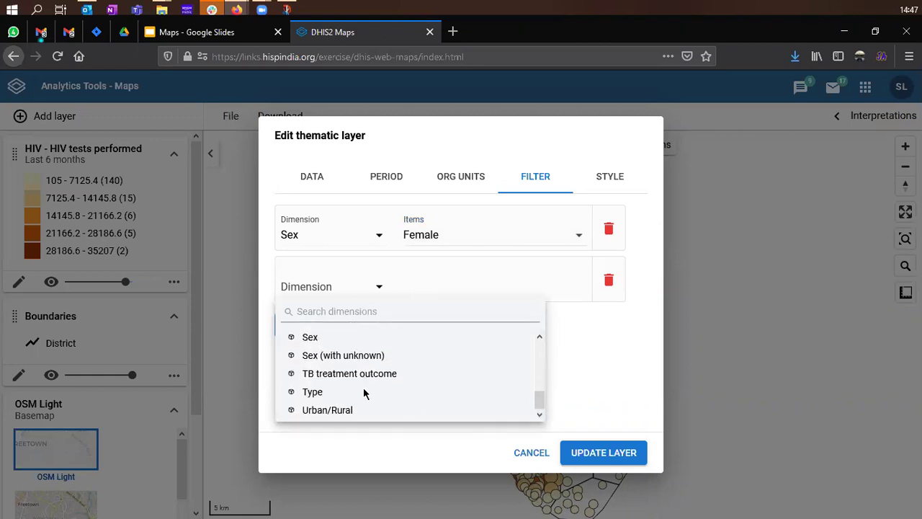
click(317, 410)
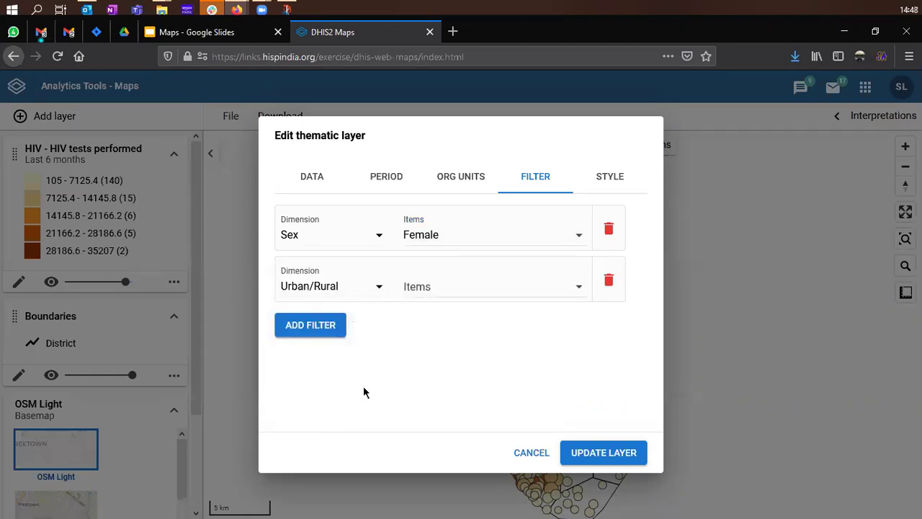
click(426, 288)
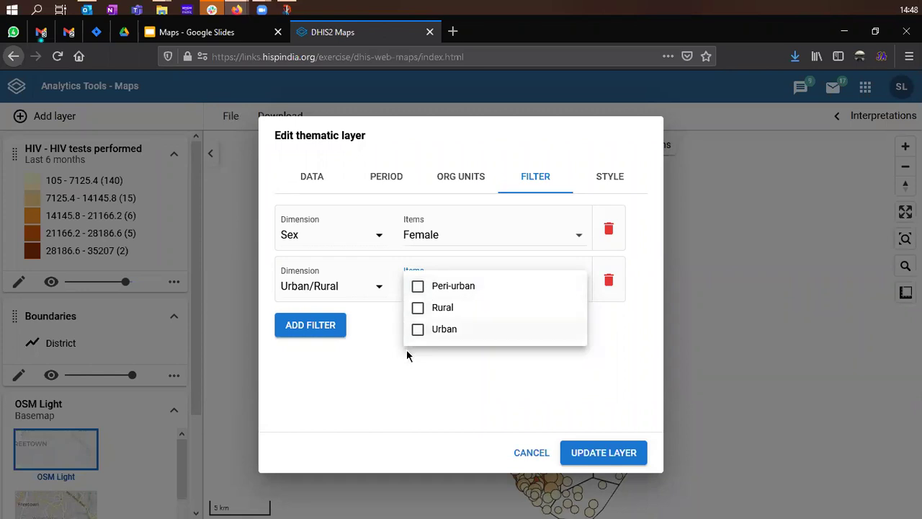
click(400, 374)
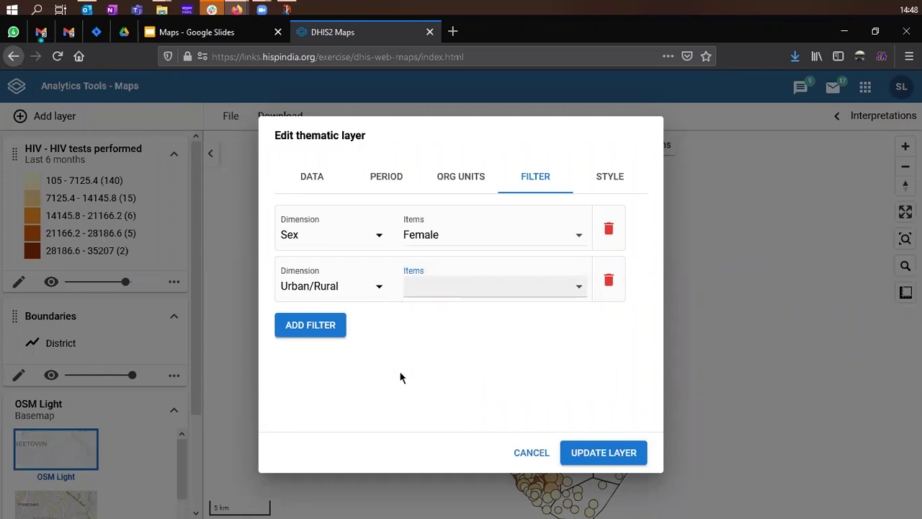
click(609, 281)
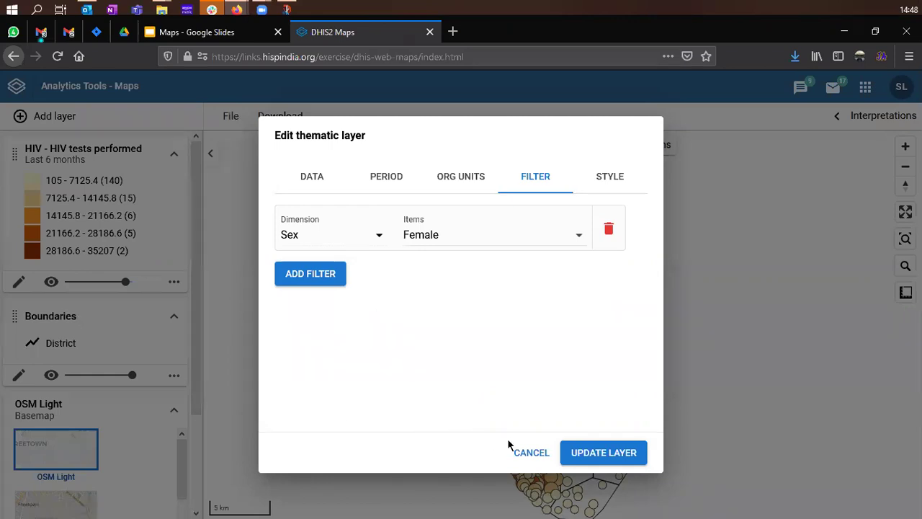
Apply the Sex: Female filter to the HIV tests performed layer and check the filter entry in its legend.
click(590, 454)
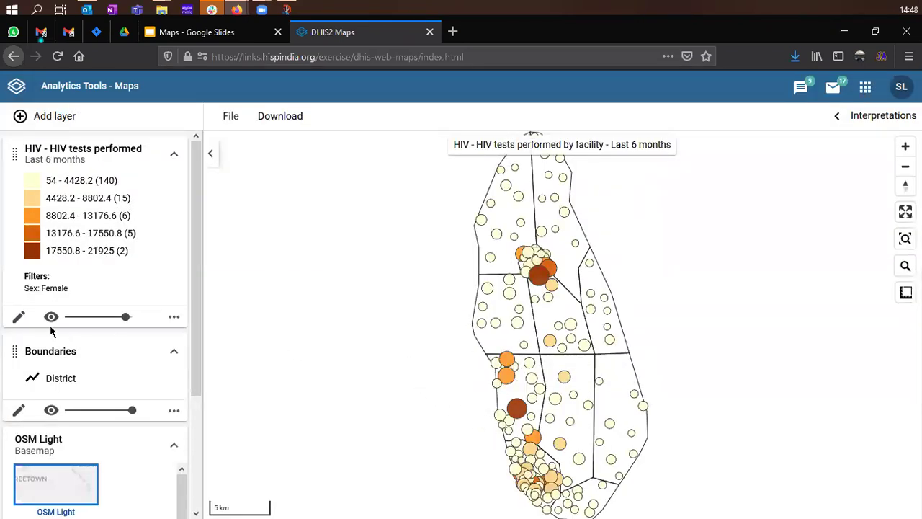
drag(23, 288, 77, 290)
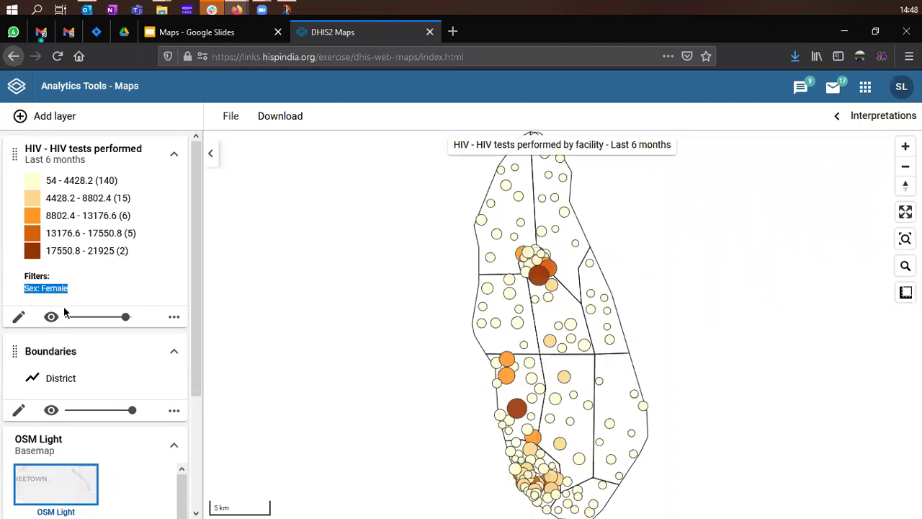
Examine the dark circle in the western district by opening the details of the Crocodile Hospital Gateway PHC facility.
scroll(385, 343, up, 5)
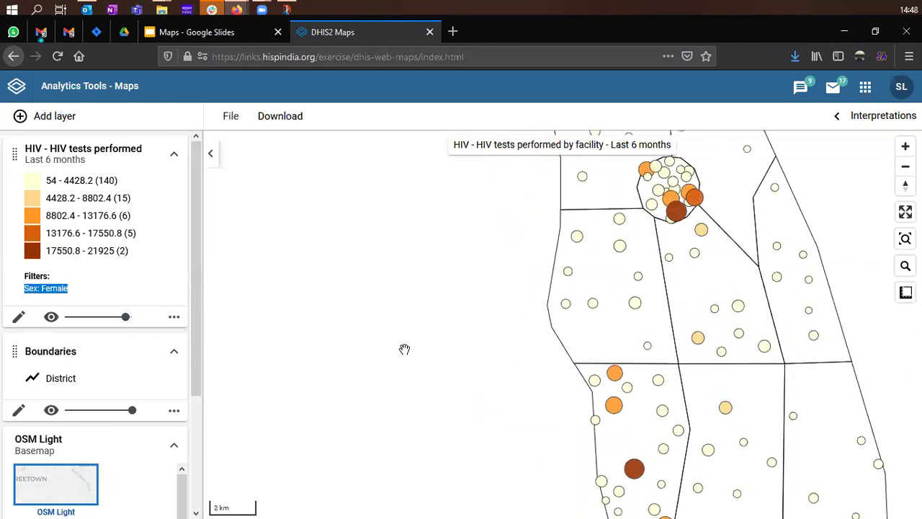
drag(497, 370, 496, 346)
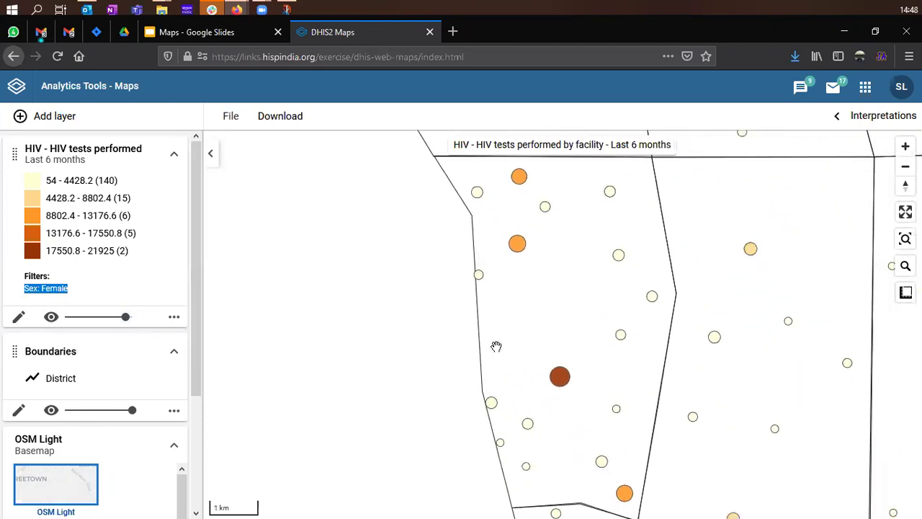
click(560, 384)
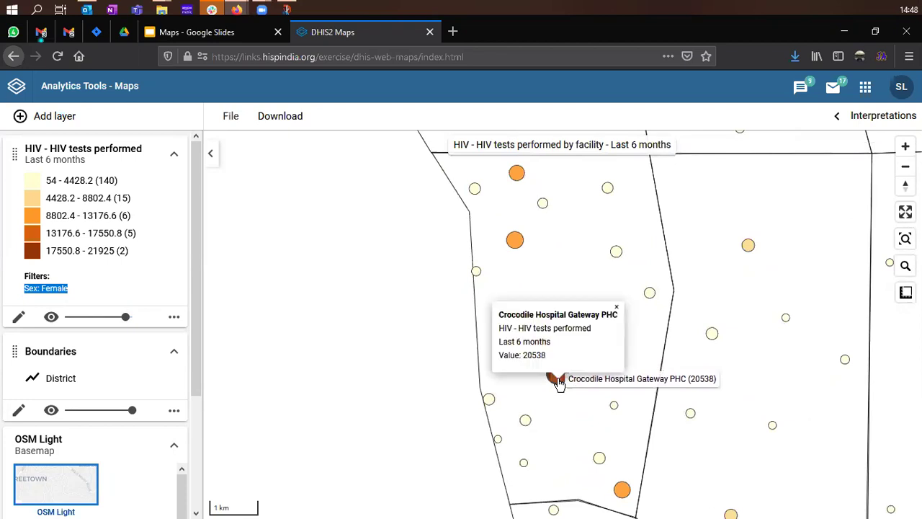
Highlight the Filters entry in the HIV tests performed legend for review and close the facility's details popup.
click(72, 286)
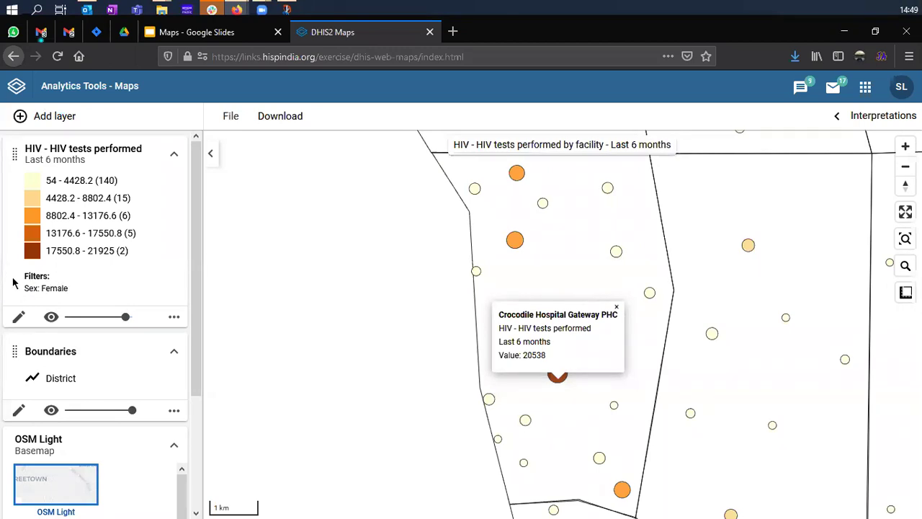
drag(24, 274, 74, 294)
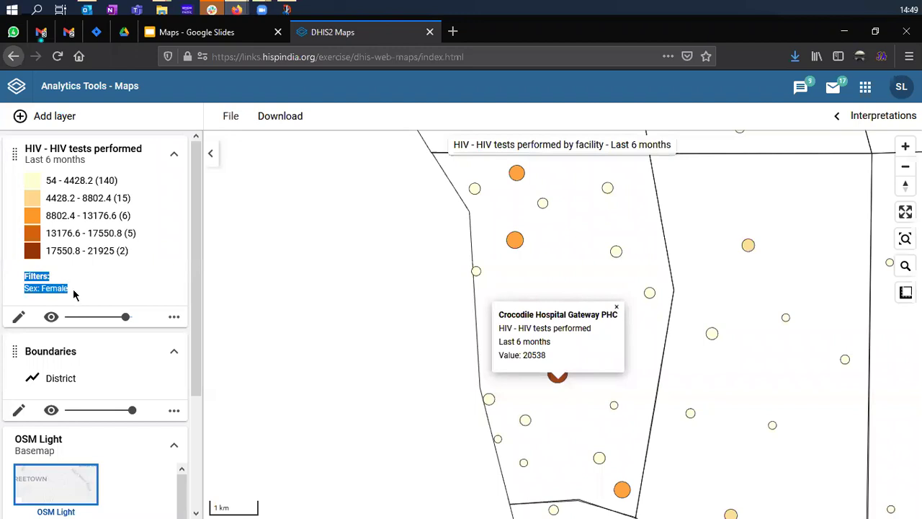
click(74, 294)
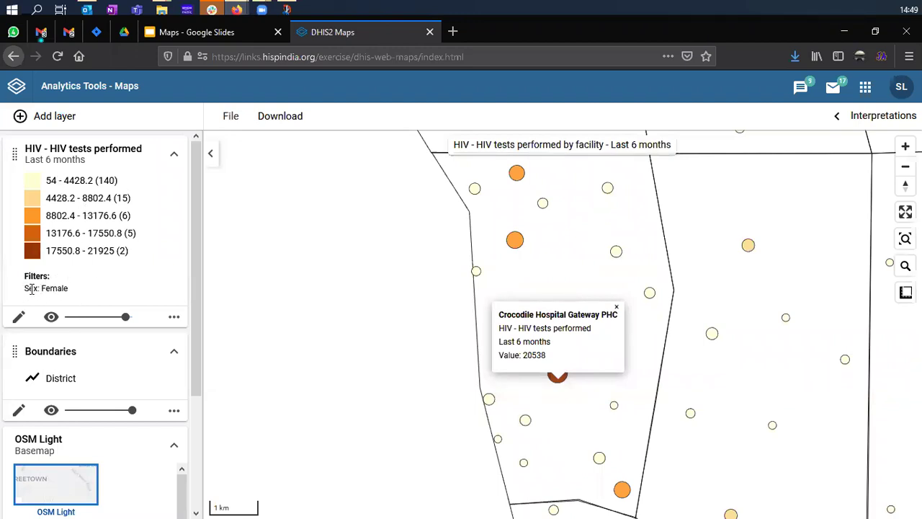
drag(25, 289, 74, 293)
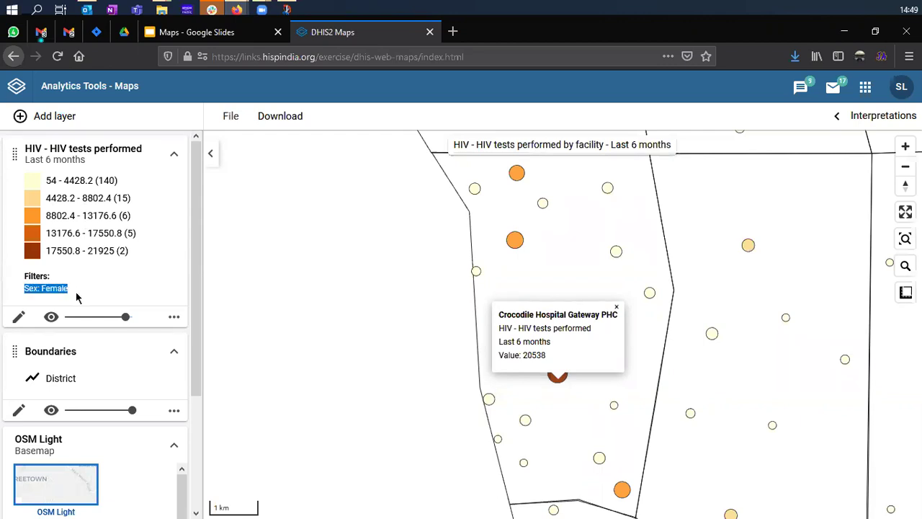
click(451, 322)
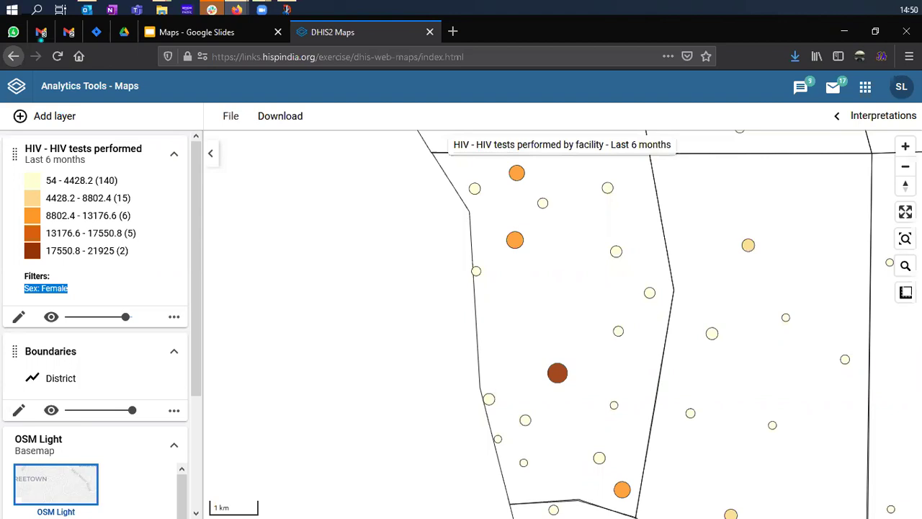
Remove the Sex filter from the HIV tests performed layer and update the layer.
click(19, 321)
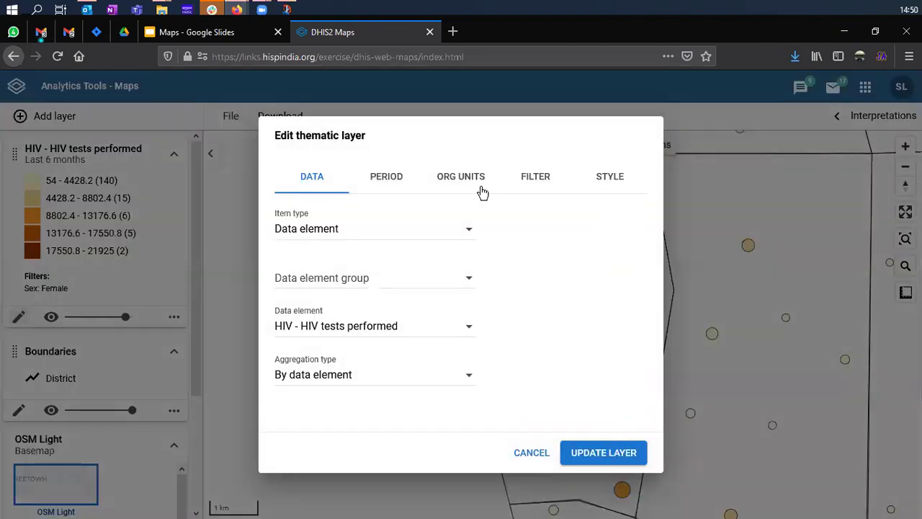
click(536, 184)
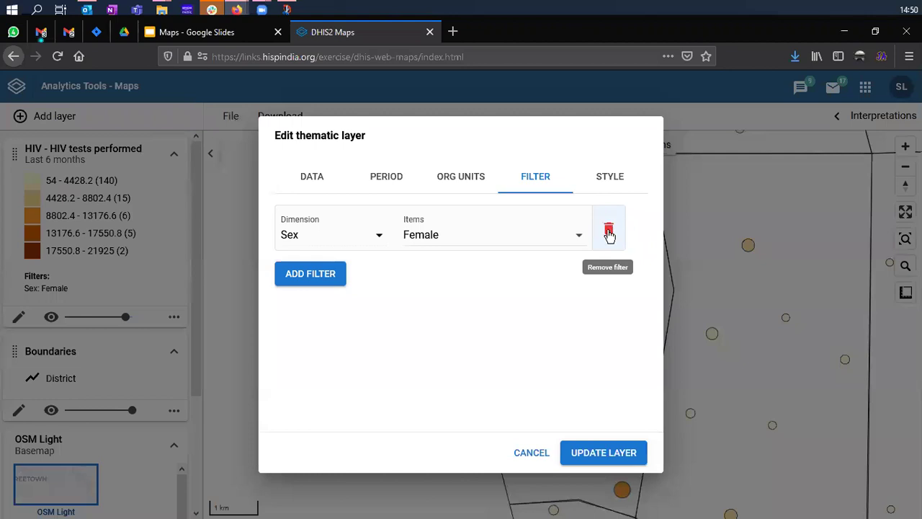
click(608, 232)
click(605, 454)
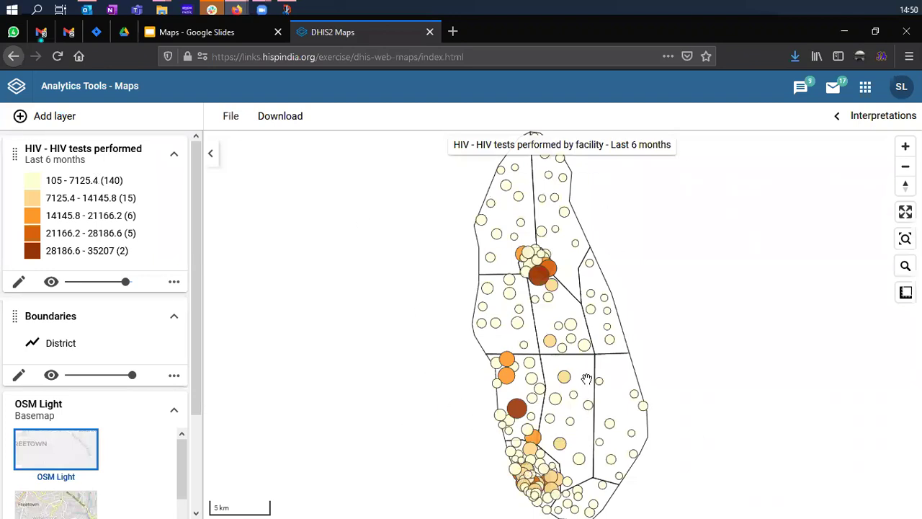
Start a new thematic layer based on the data element HIV - HIV tests positive from the HIV data element group.
mouse_move(499, 382)
click(63, 124)
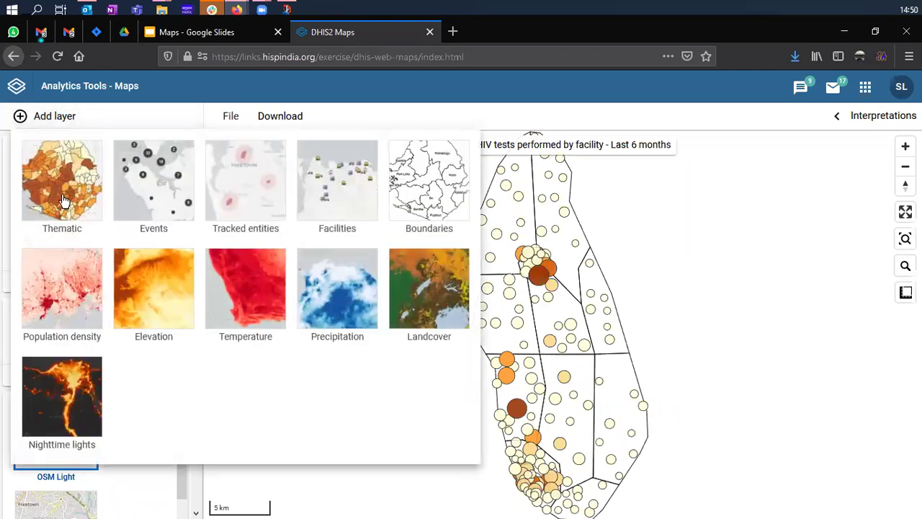
click(64, 200)
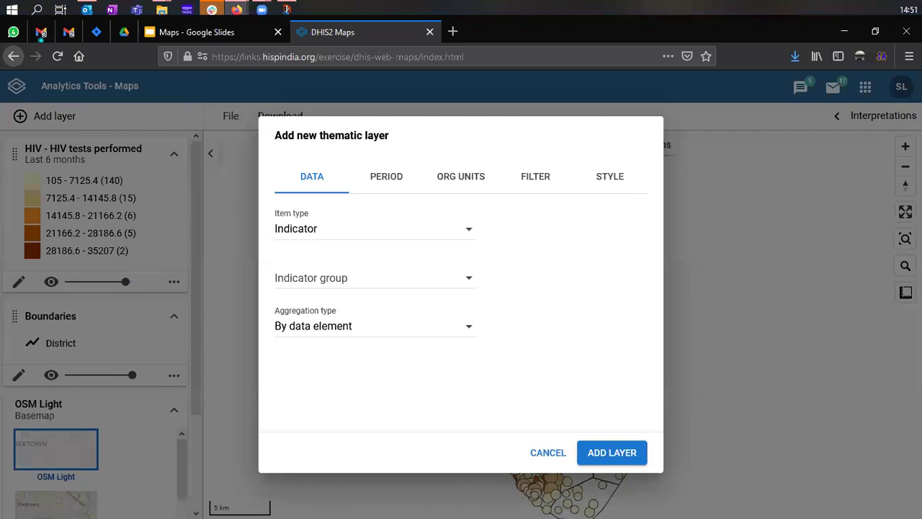
click(303, 238)
click(306, 254)
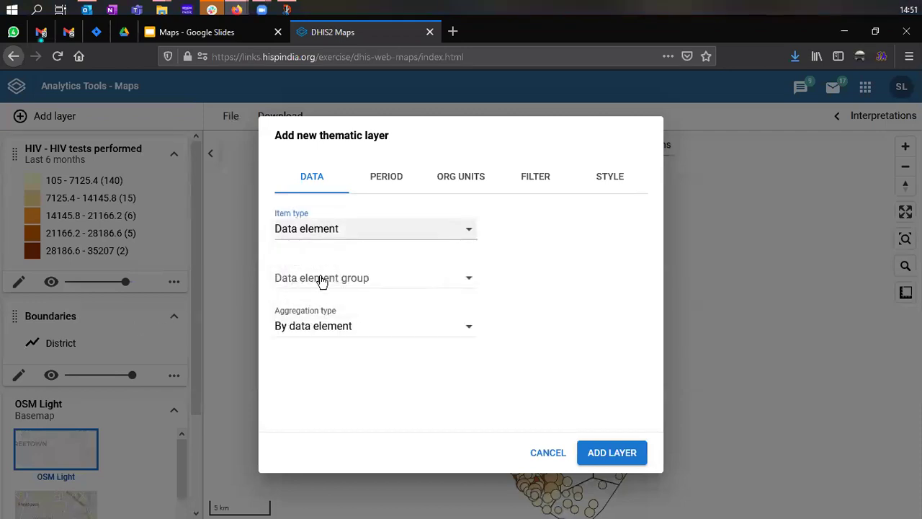
click(321, 281)
click(304, 170)
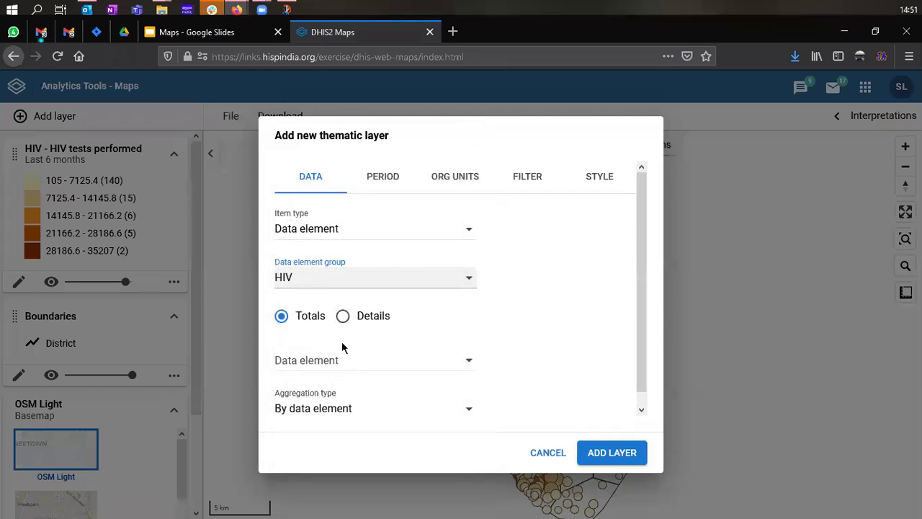
click(368, 362)
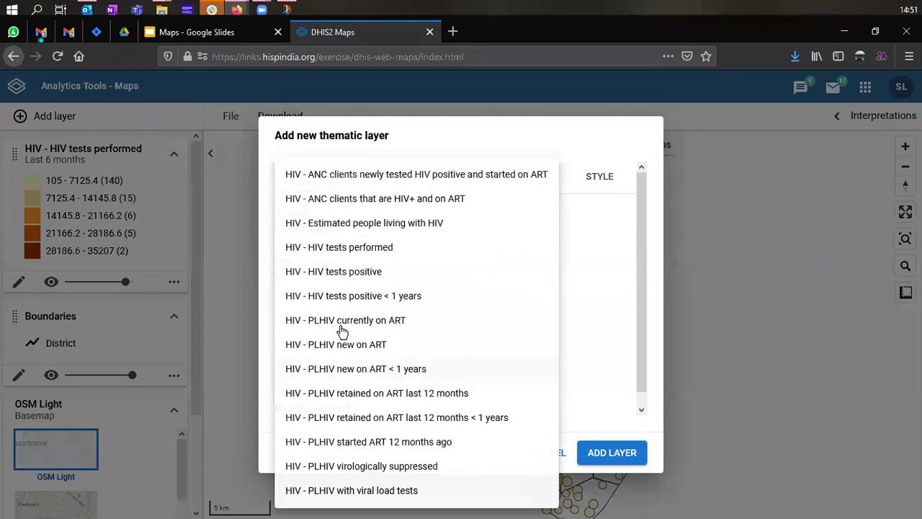
click(332, 279)
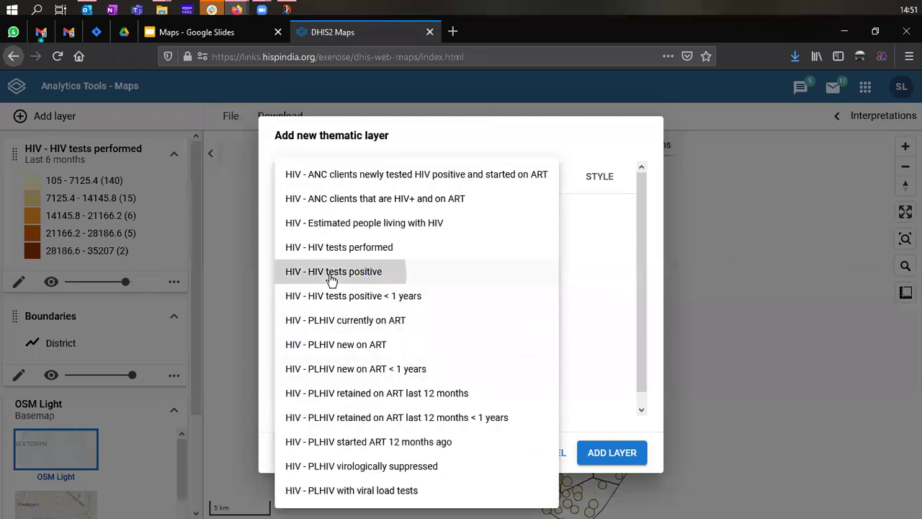
scroll(375, 354, down, 1)
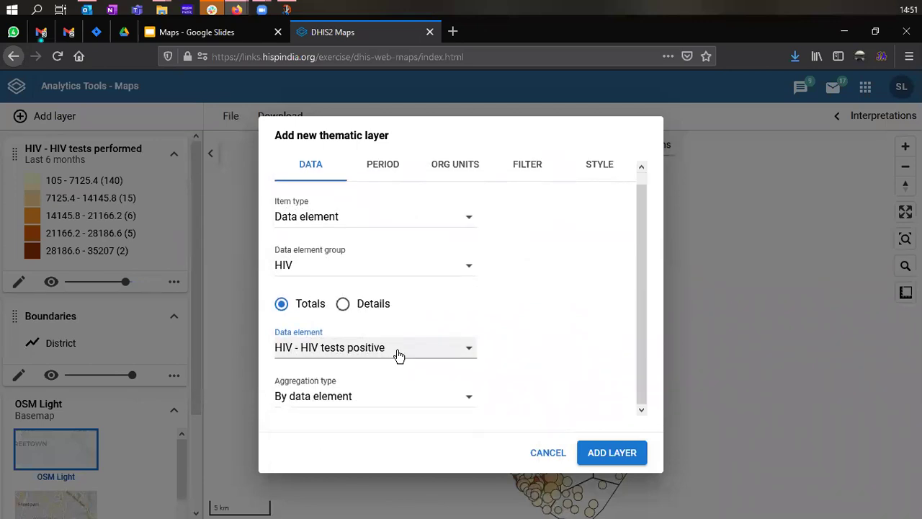
scroll(397, 356, up, 1)
Set the new layer's relative period to Last 6 months.
click(392, 182)
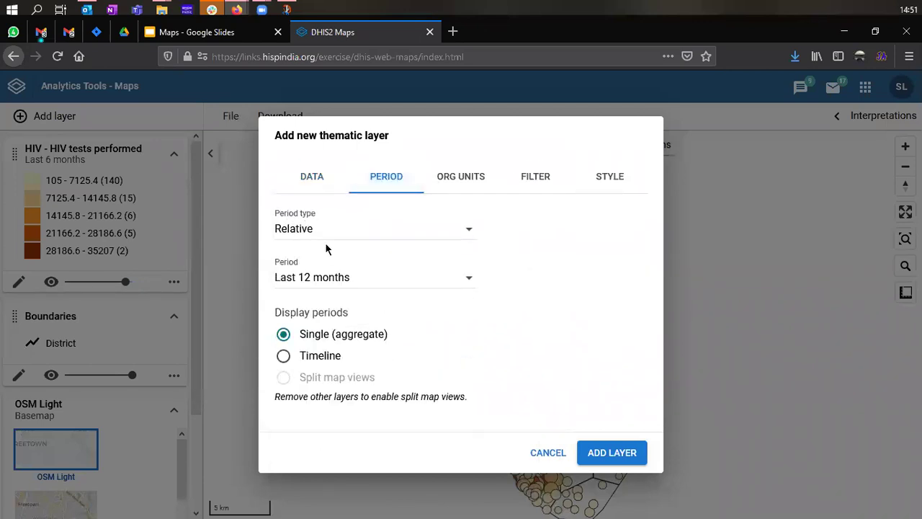
click(324, 283)
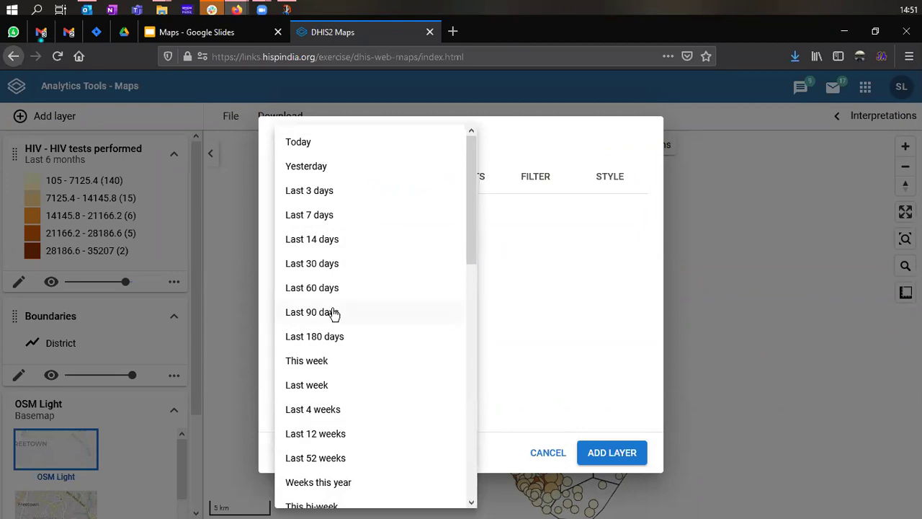
scroll(335, 317, down, 1)
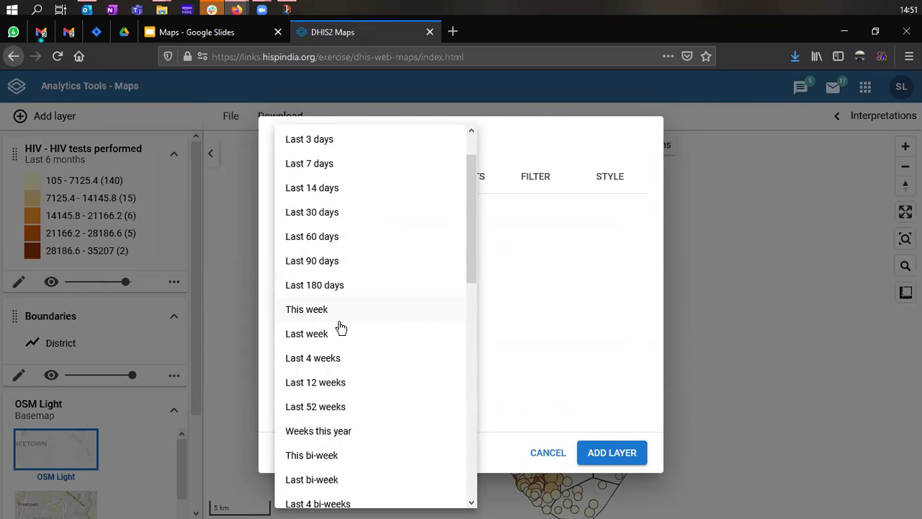
scroll(341, 328, down, 5)
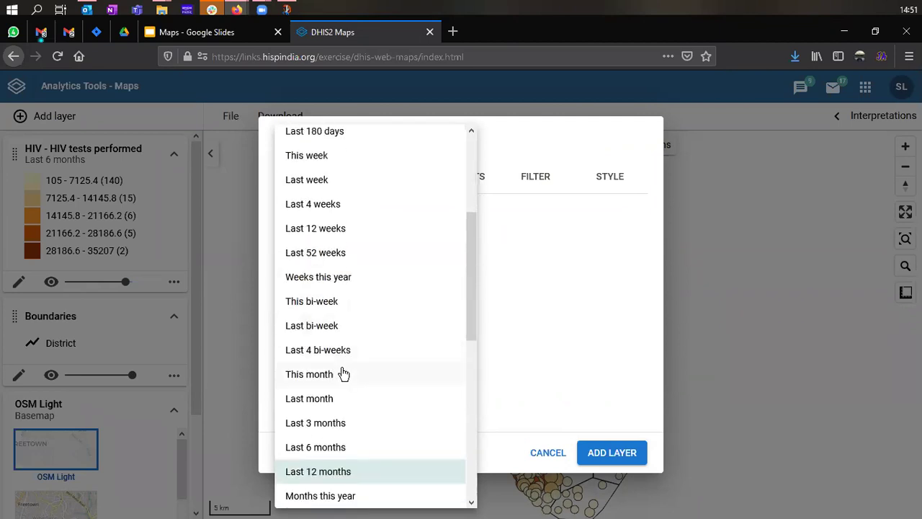
click(366, 394)
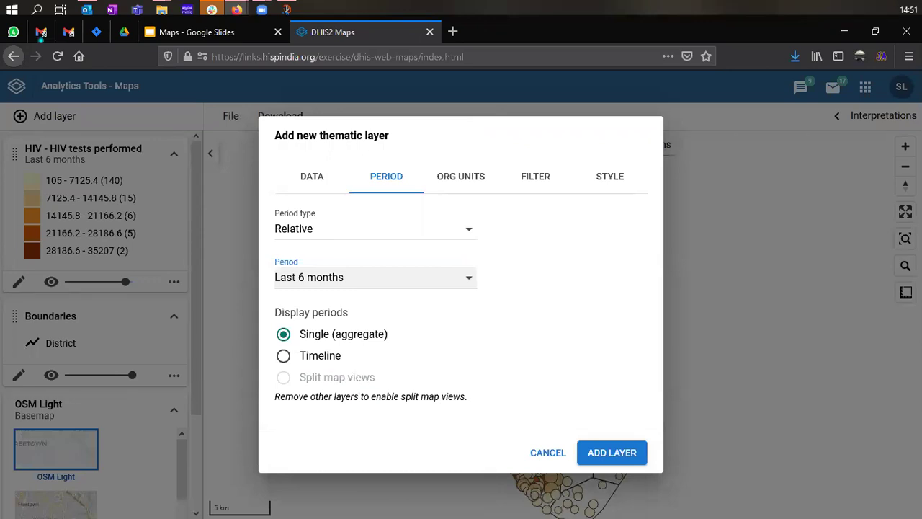
Set the new layer's organisation unit level to District instead of Region, and select Trainingland as the organisation unit.
click(454, 179)
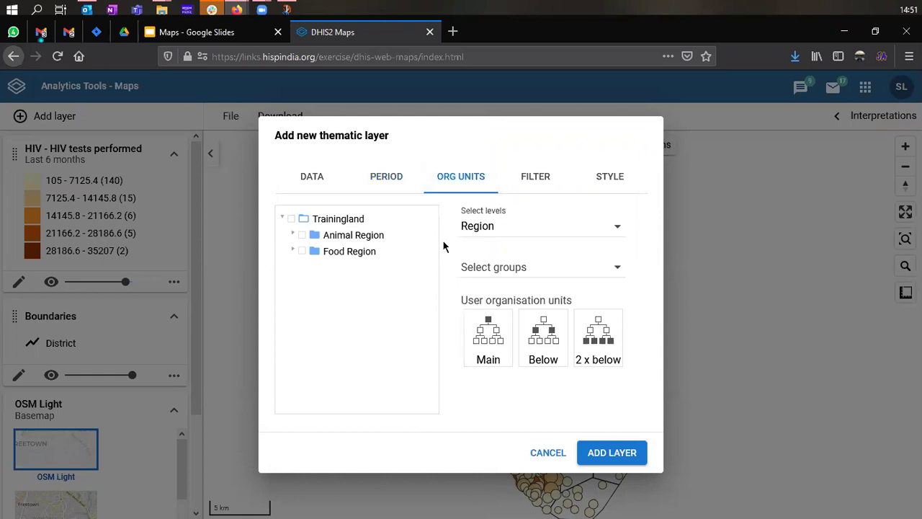
click(490, 229)
click(494, 268)
click(497, 253)
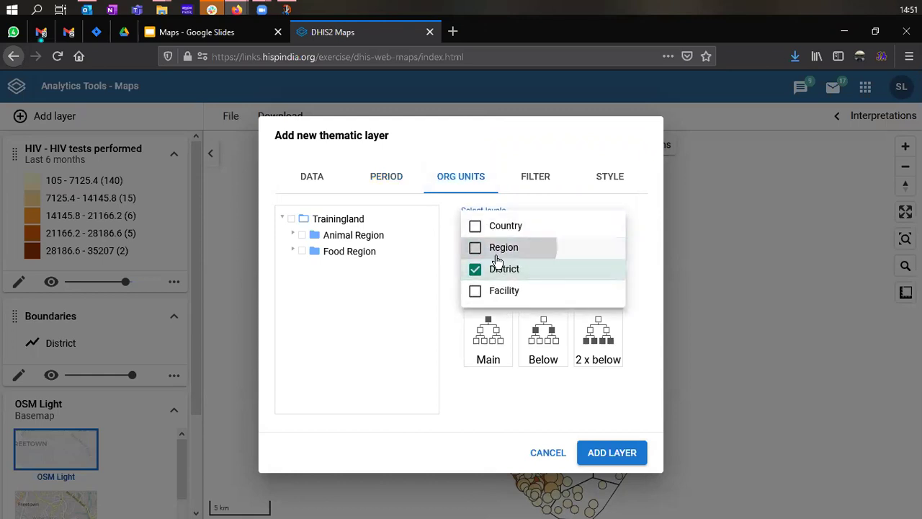
click(454, 356)
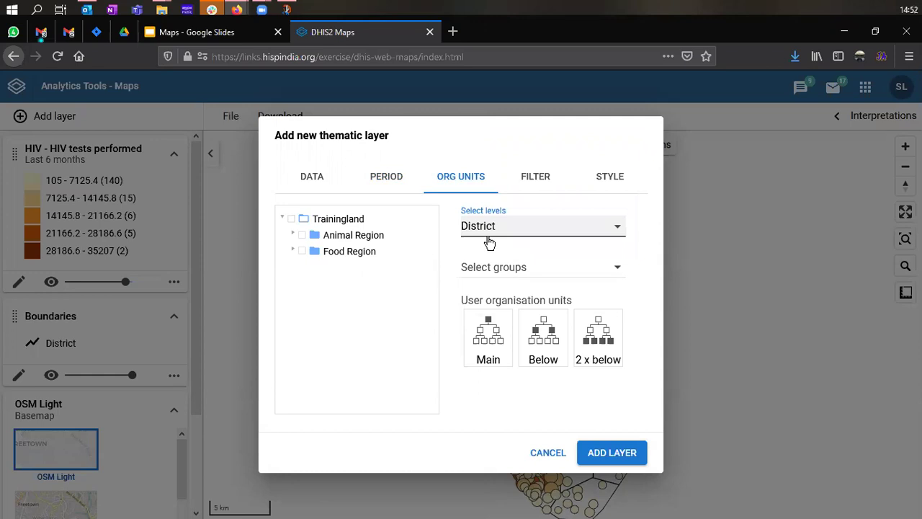
click(338, 219)
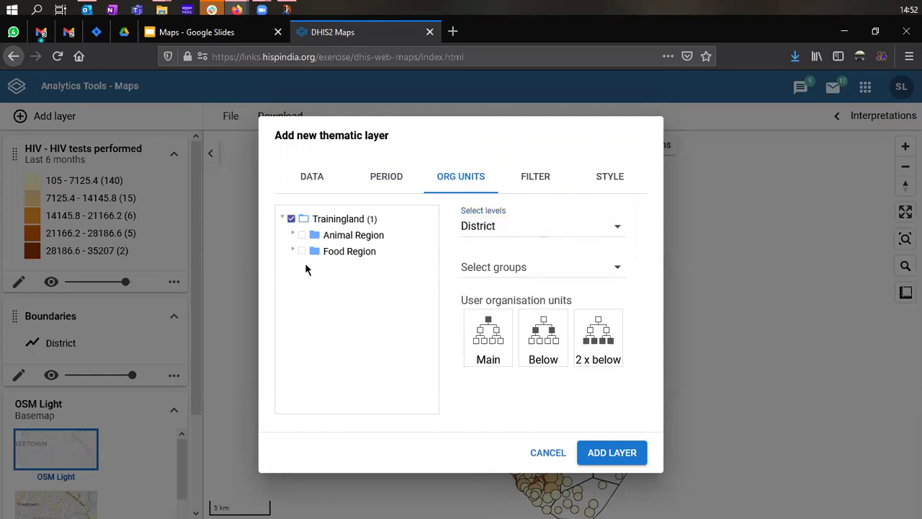
Give the new choropleth layer the light-to-dark green colour scale and recheck its data element settings.
click(528, 190)
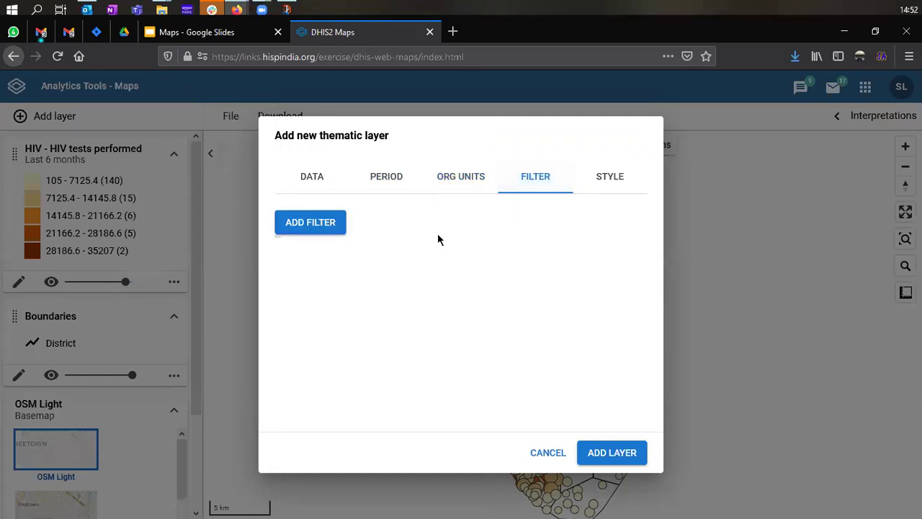
click(616, 181)
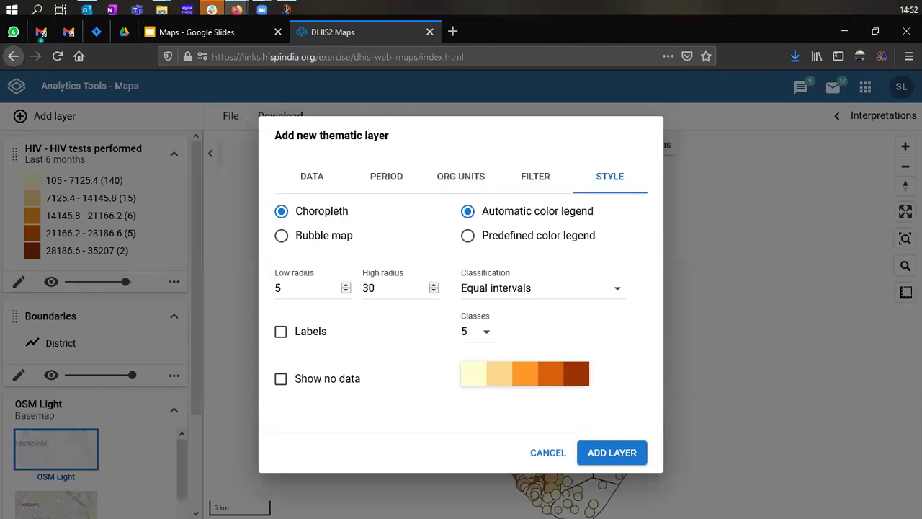
click(521, 389)
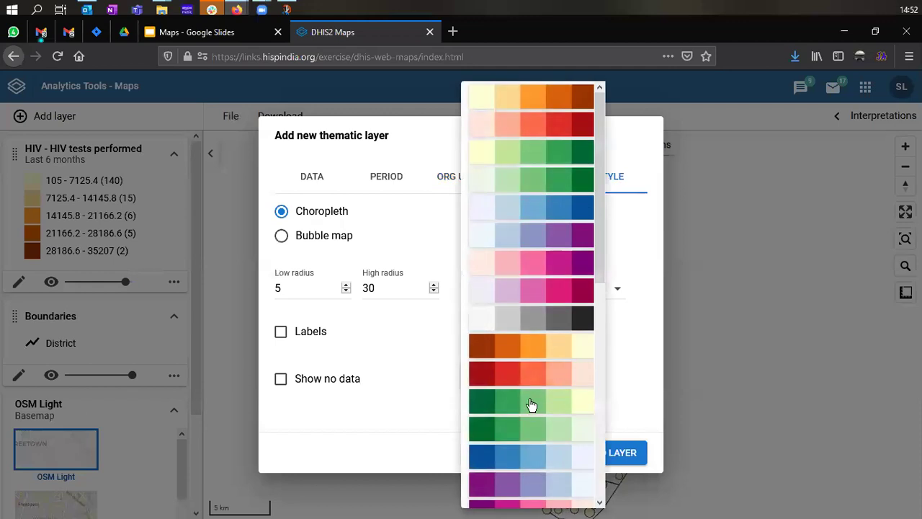
click(540, 180)
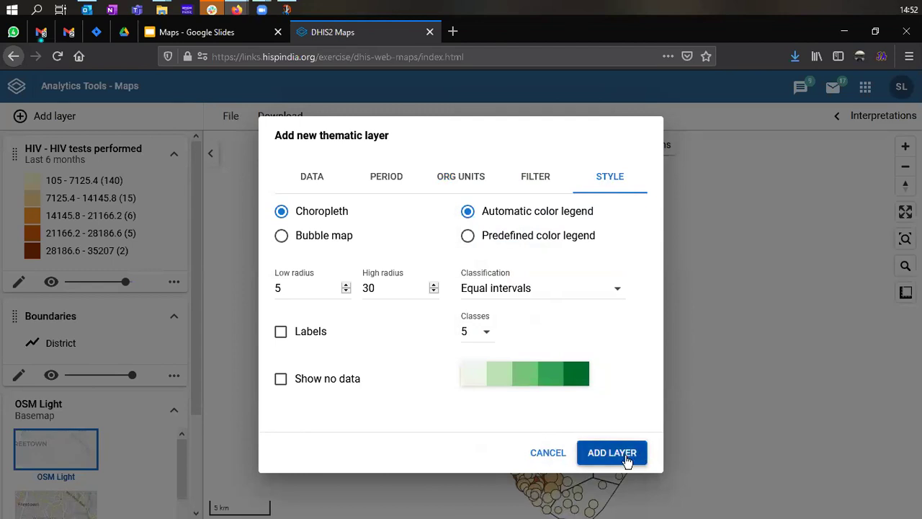
click(317, 180)
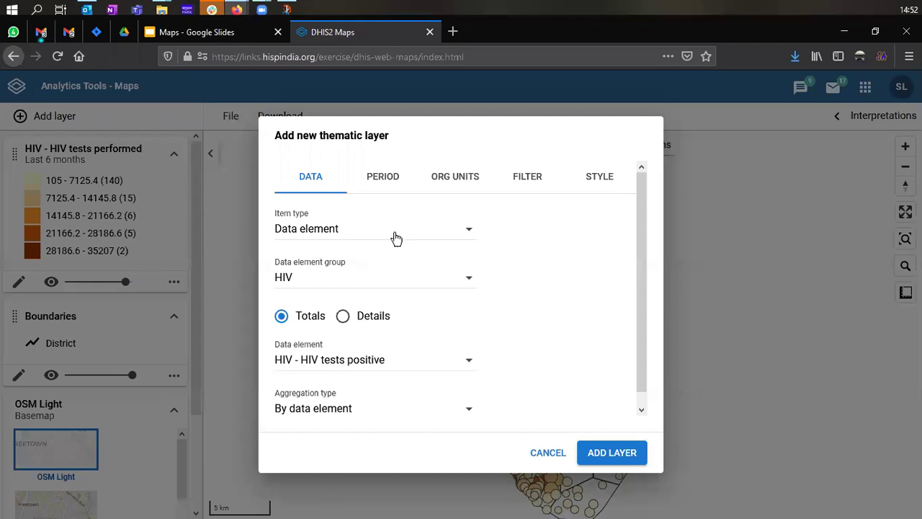
scroll(338, 277, down, 1)
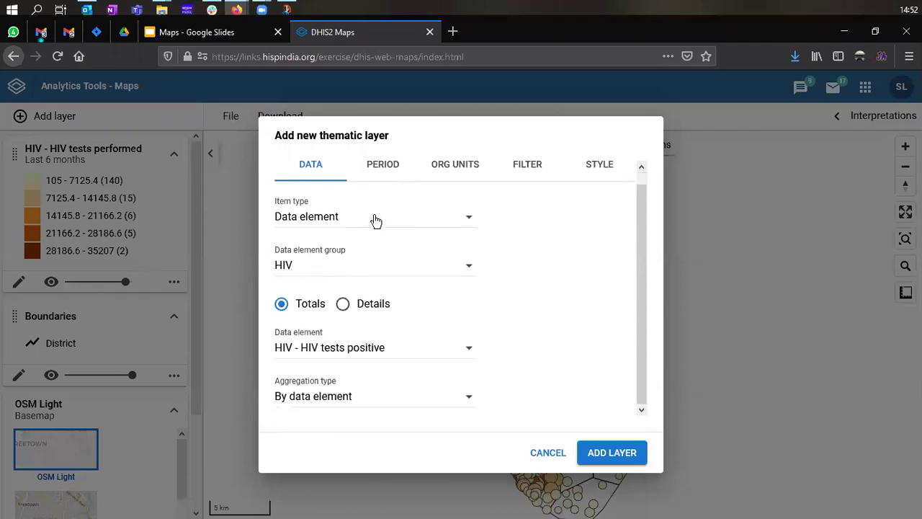
Review the new HIV tests positive layer's period, organisation unit, filter and style settings, and add the layer to the map.
click(383, 164)
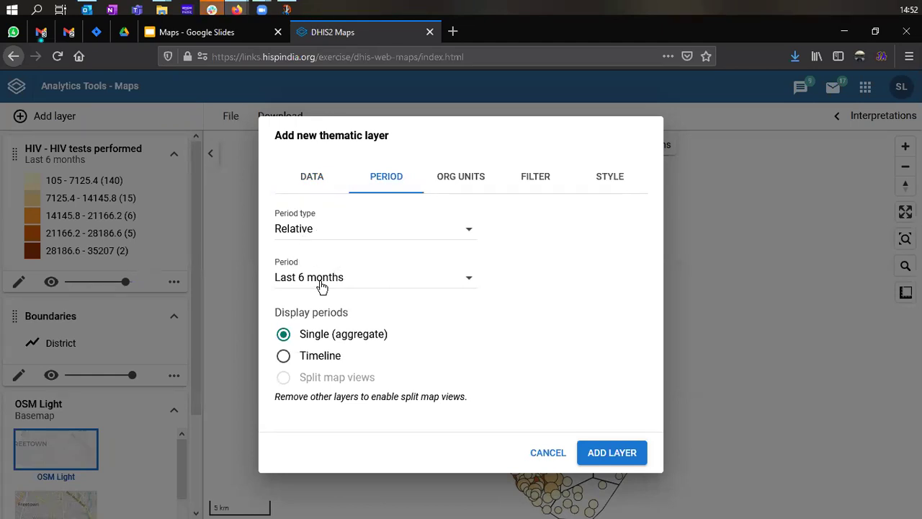
click(462, 177)
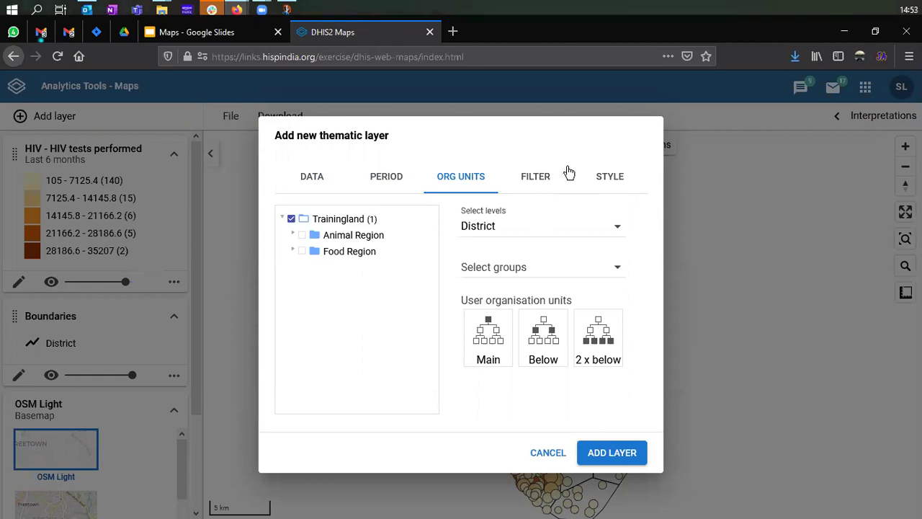
click(534, 183)
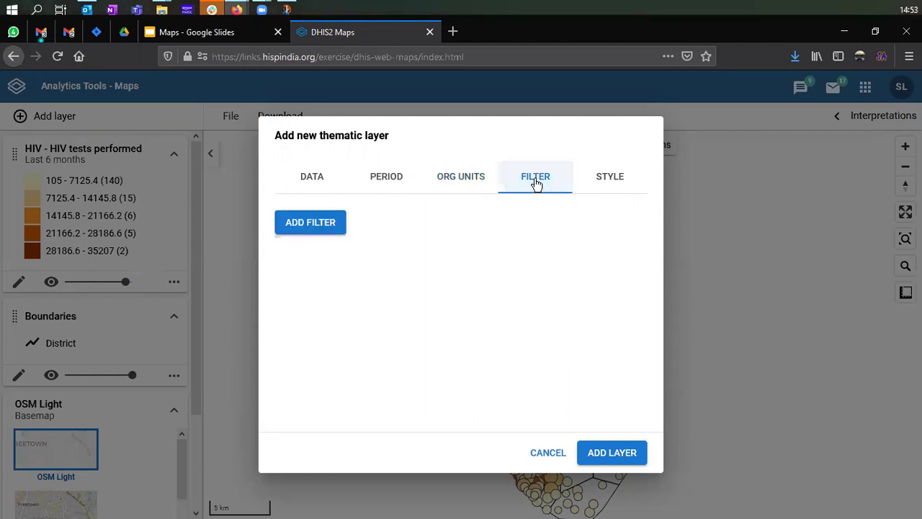
click(609, 179)
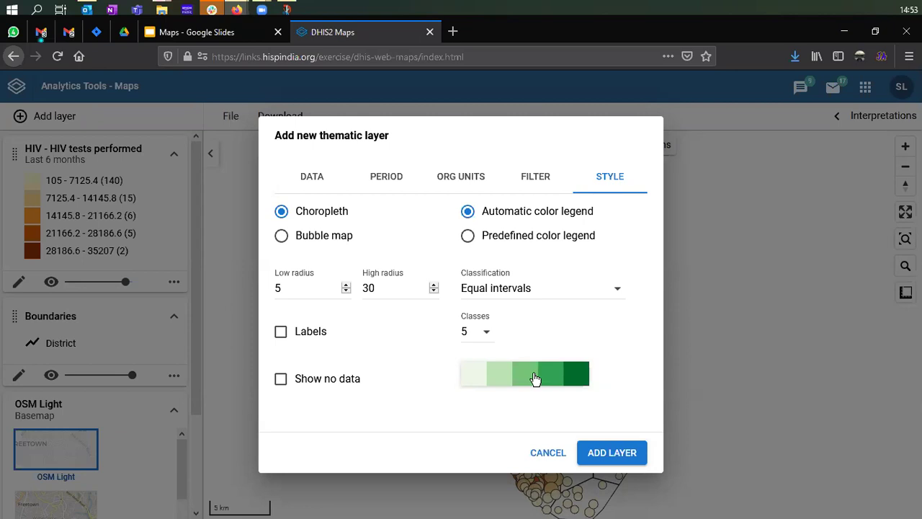
click(612, 455)
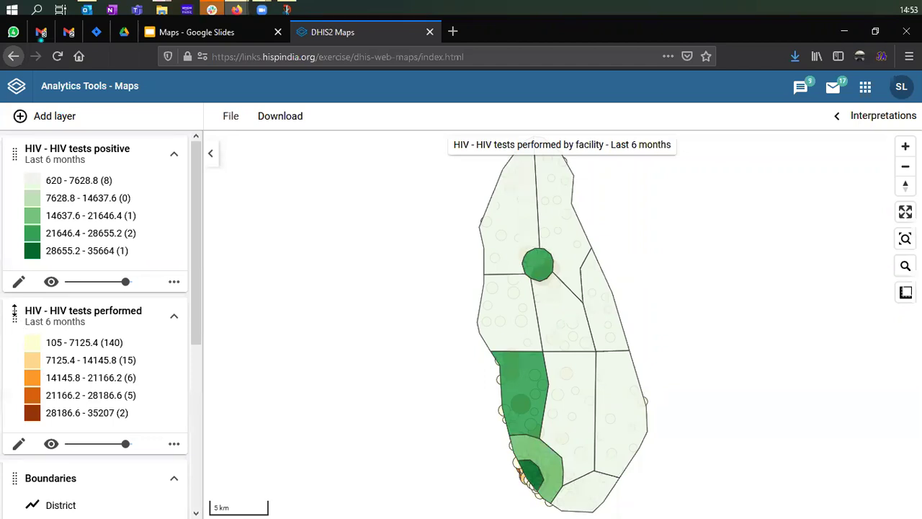
Compare both stacking orders of the two thematic layers, leaving HIV tests performed above HIV tests positive.
drag(17, 311, 35, 170)
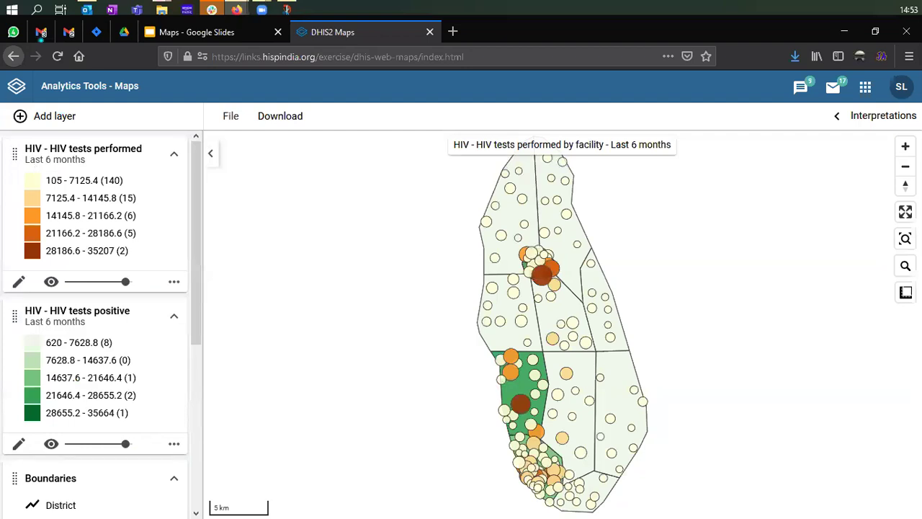
drag(14, 152, 3, 344)
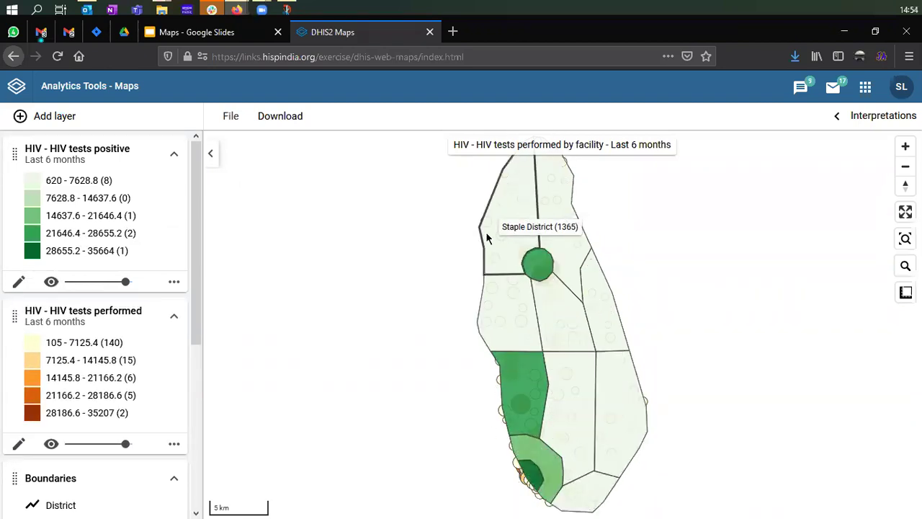
drag(14, 314, 22, 153)
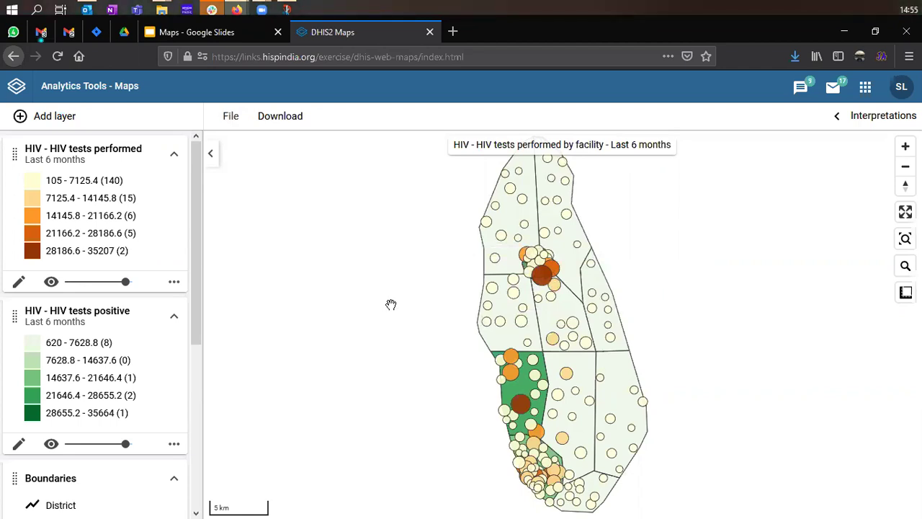
Start saving the map as a new copy and change "by facility" to "(facility)" in its name.
scroll(377, 305, up, 2)
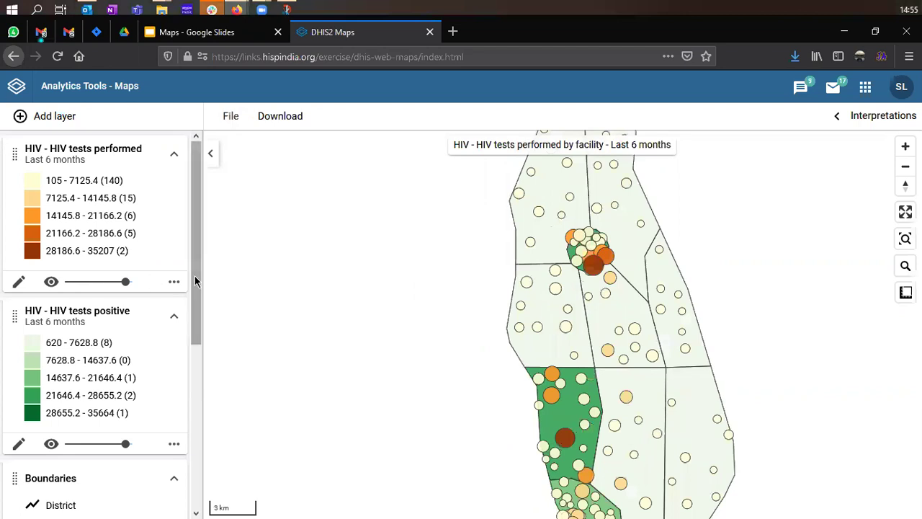
click(231, 118)
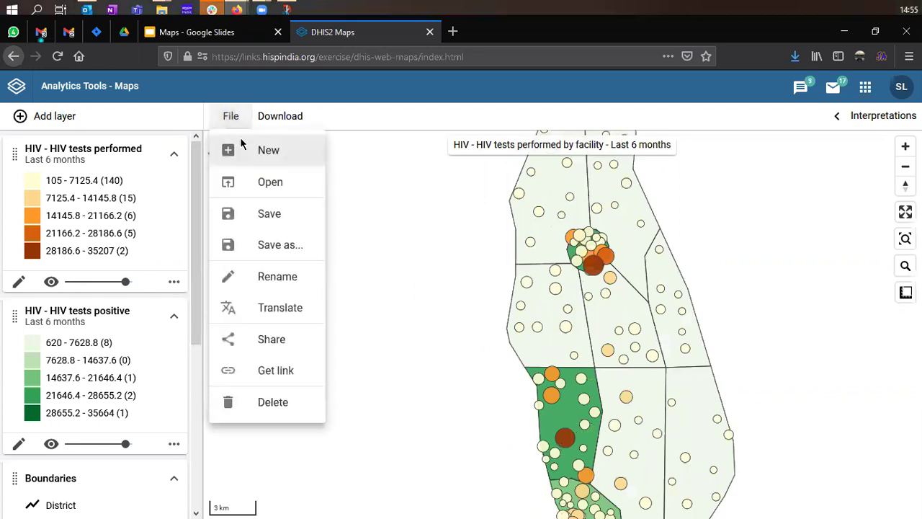
click(276, 247)
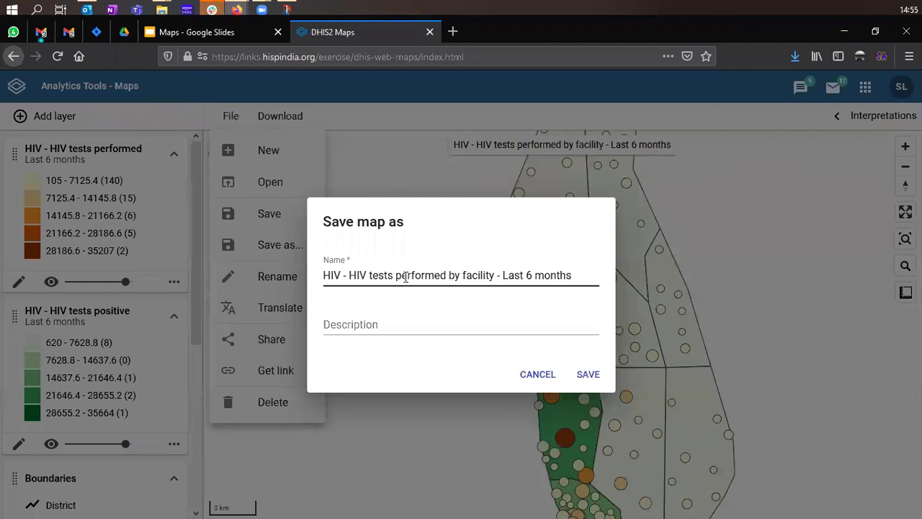
click(459, 276)
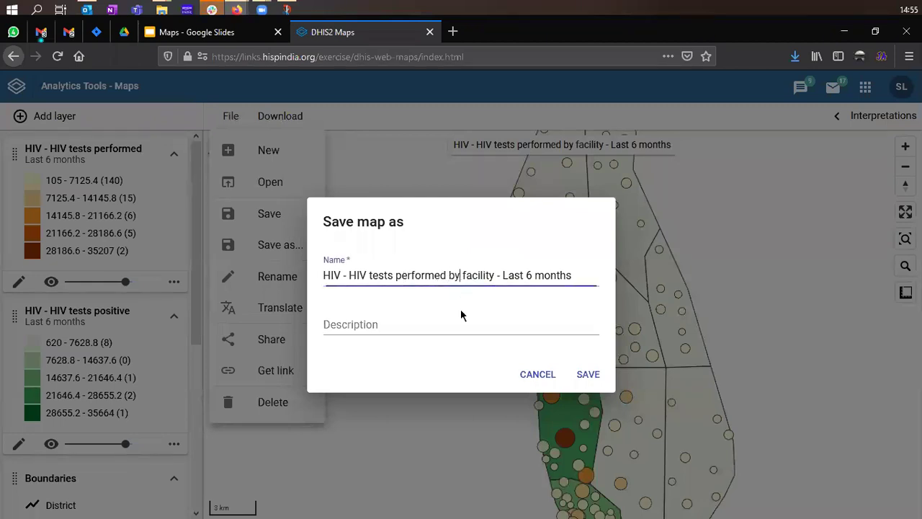
key(BackSpace)
key(BackSpace)
key(BackSpace)
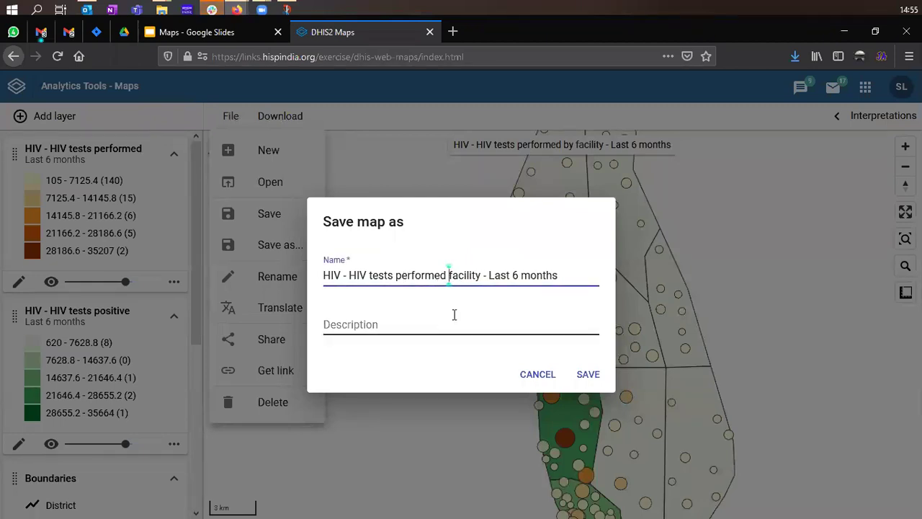
text(()
key(Right)
key(Right)
key(Right)
key(Right)
key(Right)
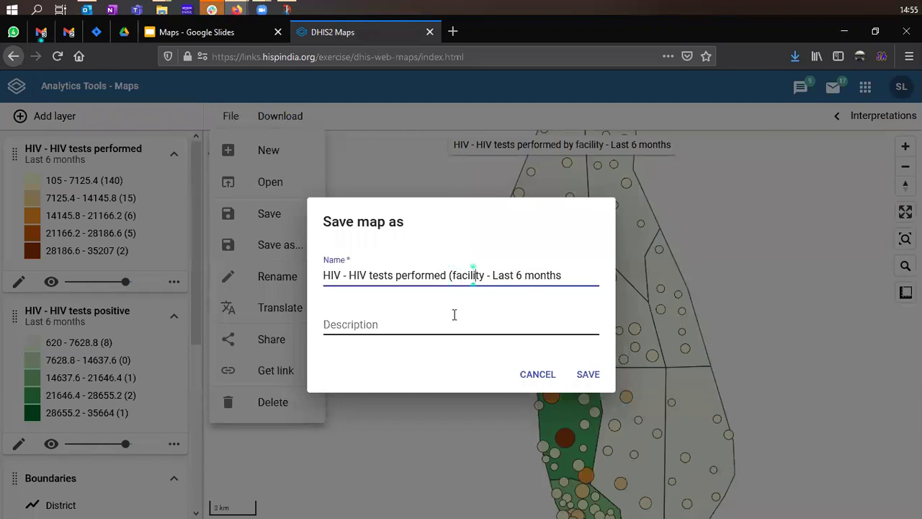
text())
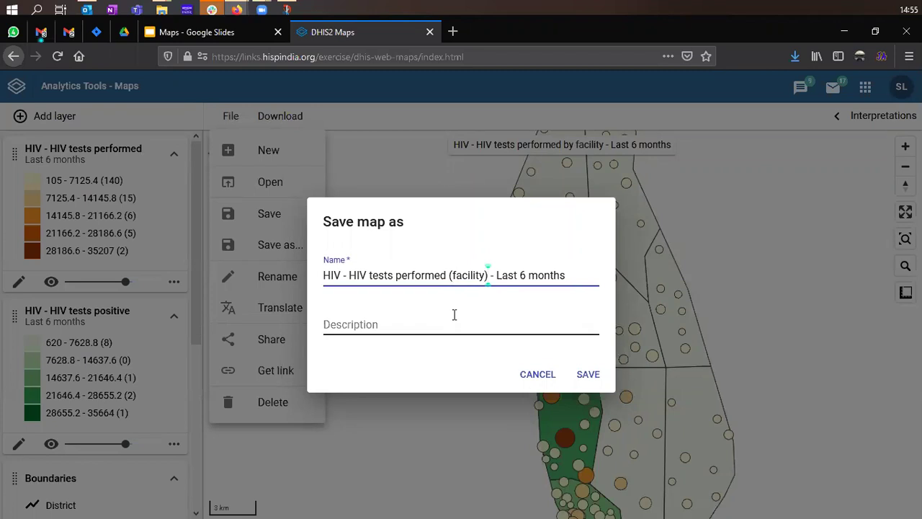
Insert "vs HIV positive (district)" before "- Last 6 months" in the map name and save the new map.
text( vs HIV )
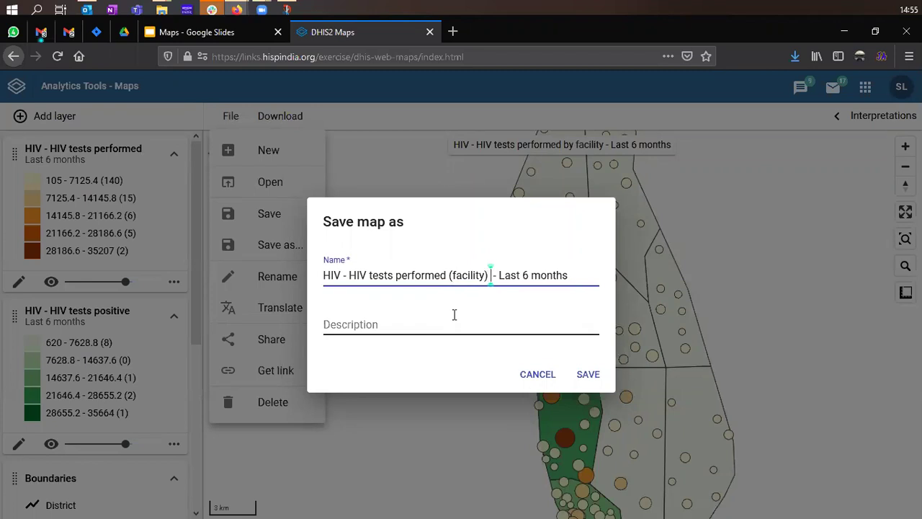
text(positiv)
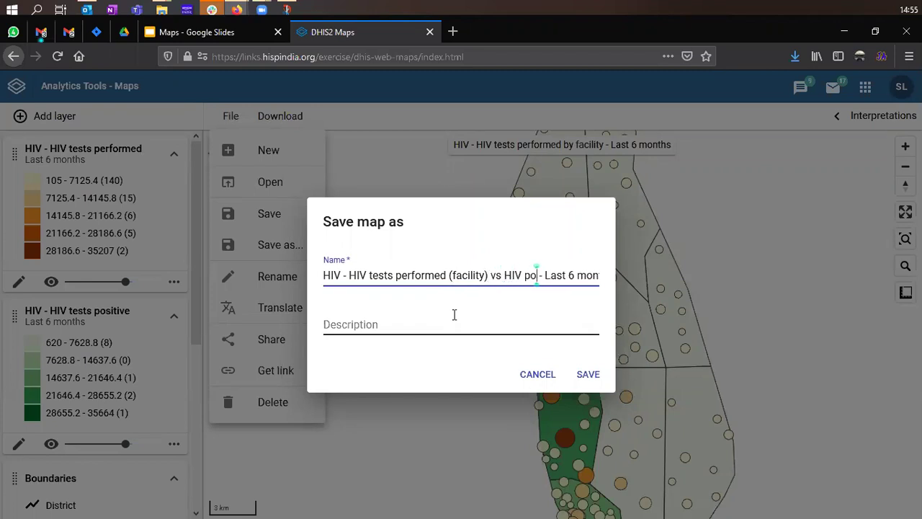
text(e (distric)
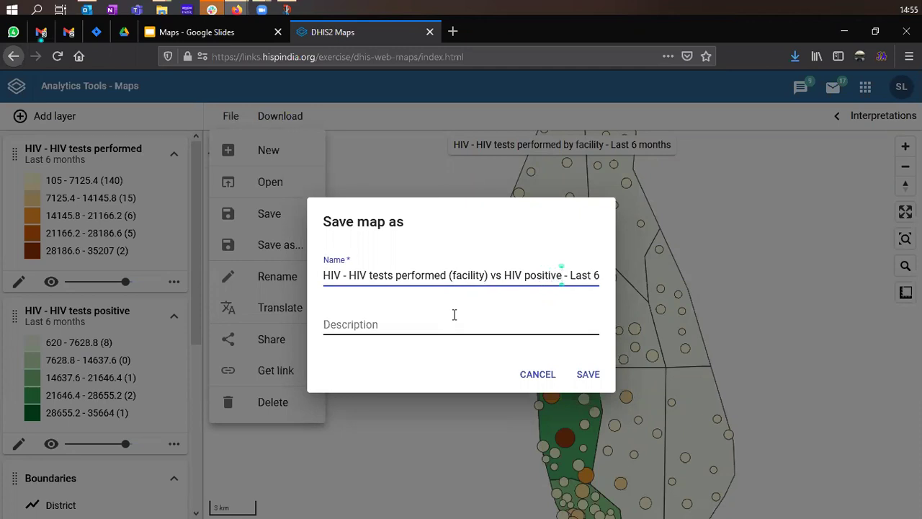
text(t)
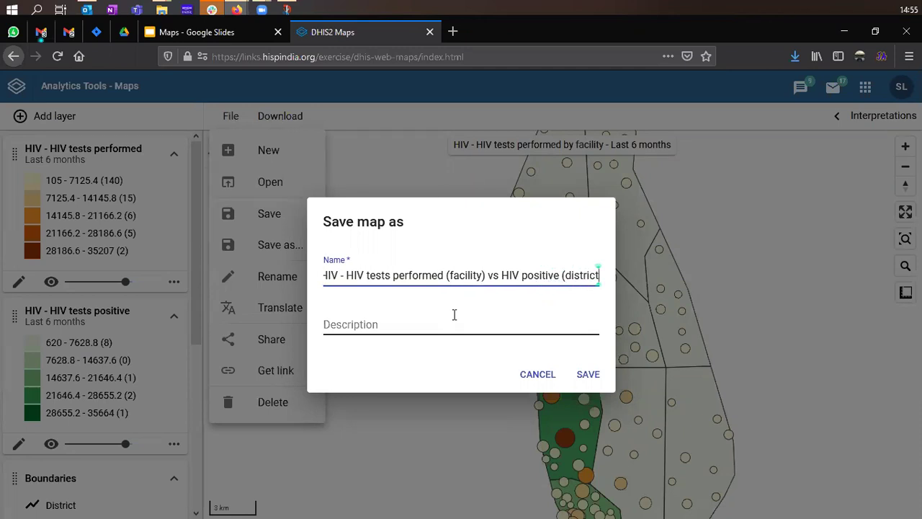
text())
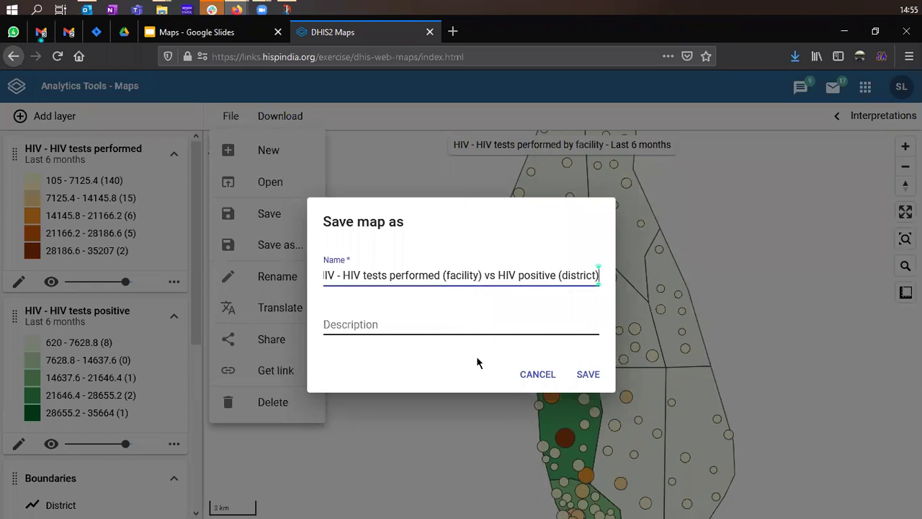
click(588, 375)
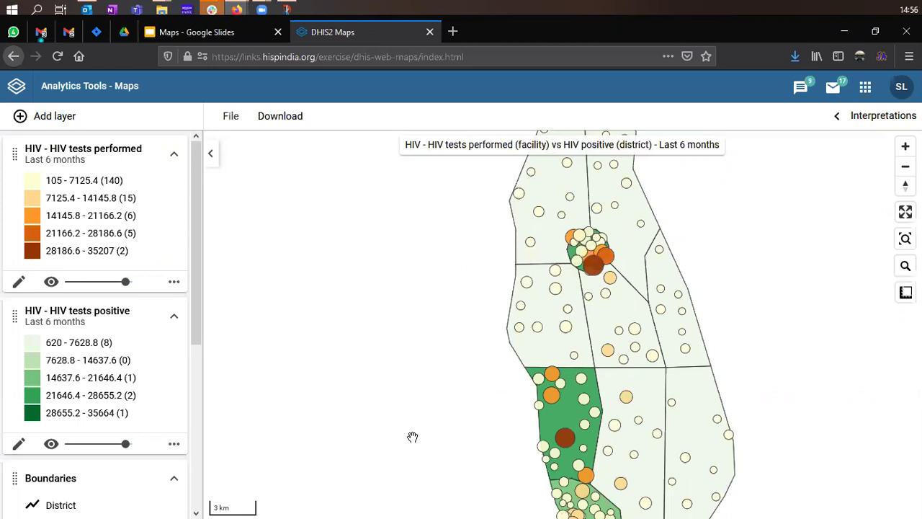
Examine Fish District up close and check the tests performed at its facilities with the largest circles.
drag(414, 431, 336, 346)
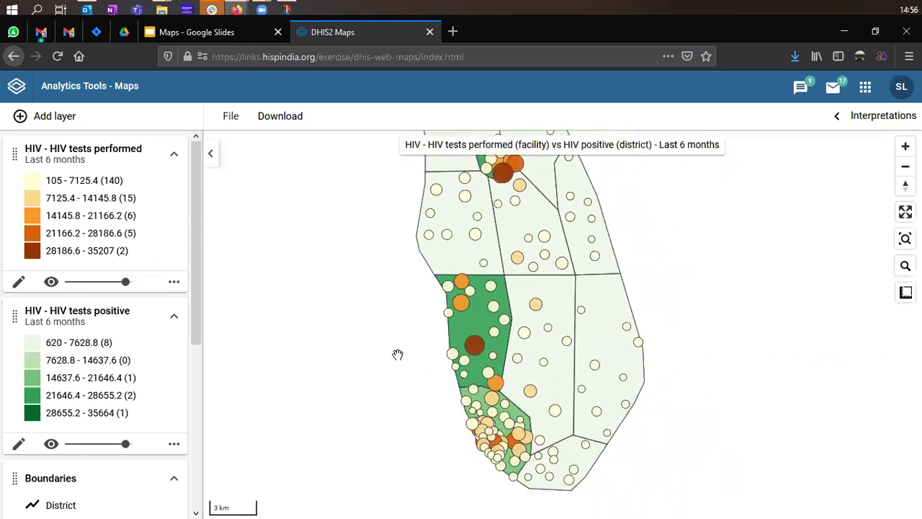
scroll(469, 364, up, 1)
scroll(469, 364, up, 2)
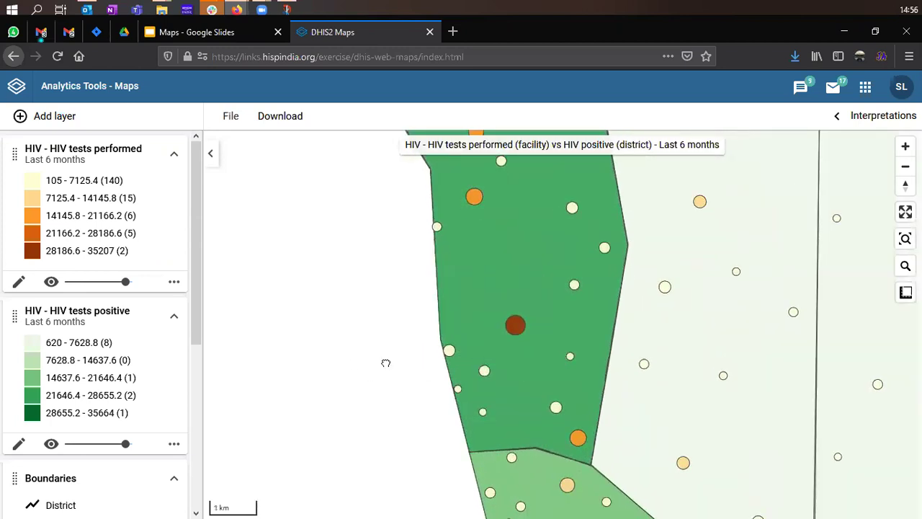
drag(386, 363, 351, 261)
scroll(441, 367, up, 1)
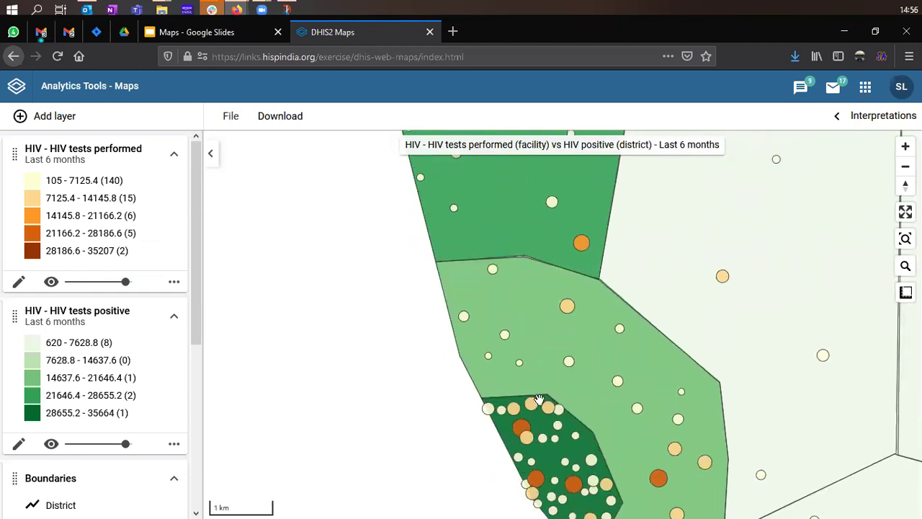
scroll(505, 430, up, 1)
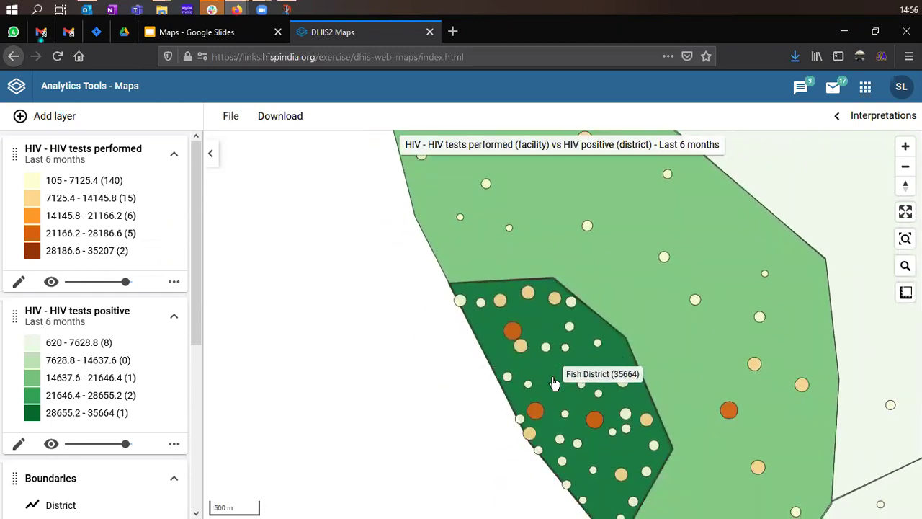
scroll(553, 385, up, 1)
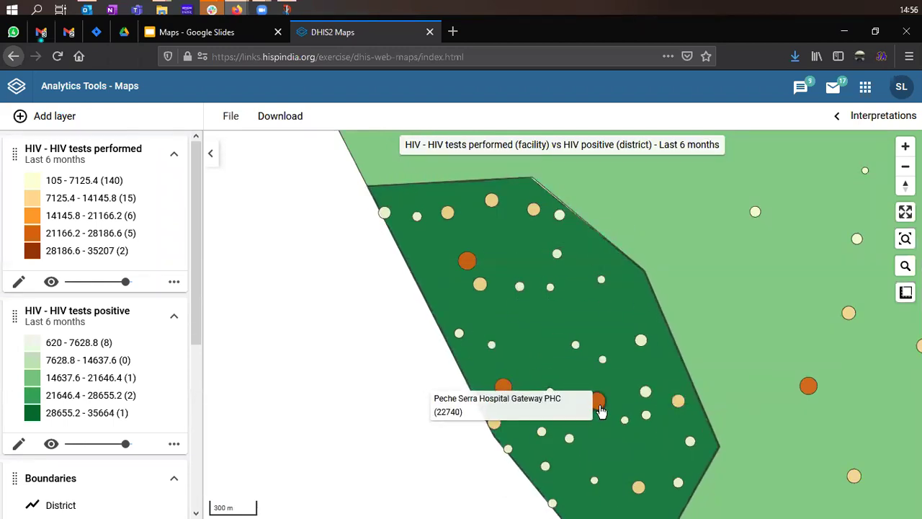
mouse_move(466, 269)
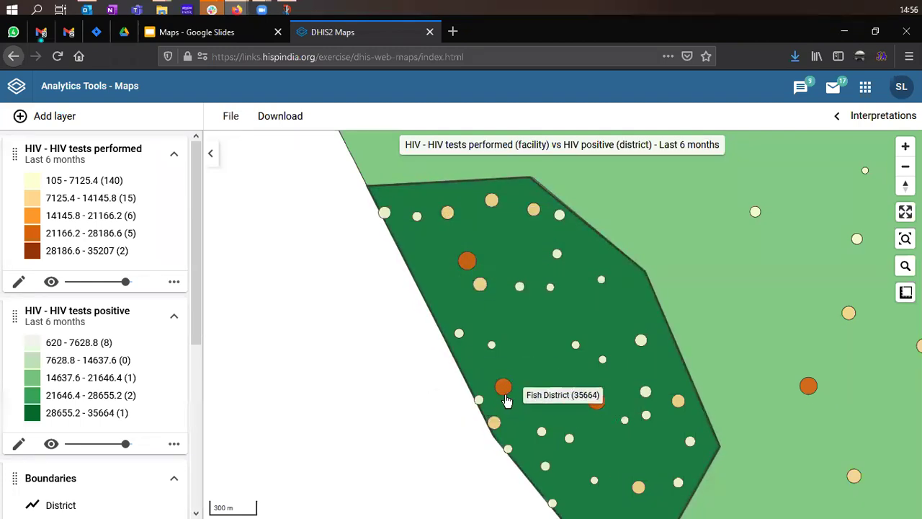
mouse_move(498, 392)
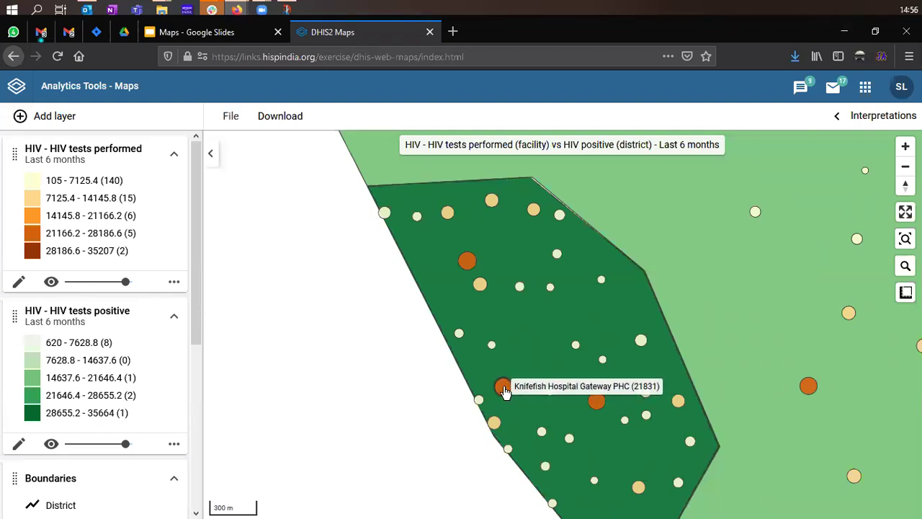
mouse_move(600, 403)
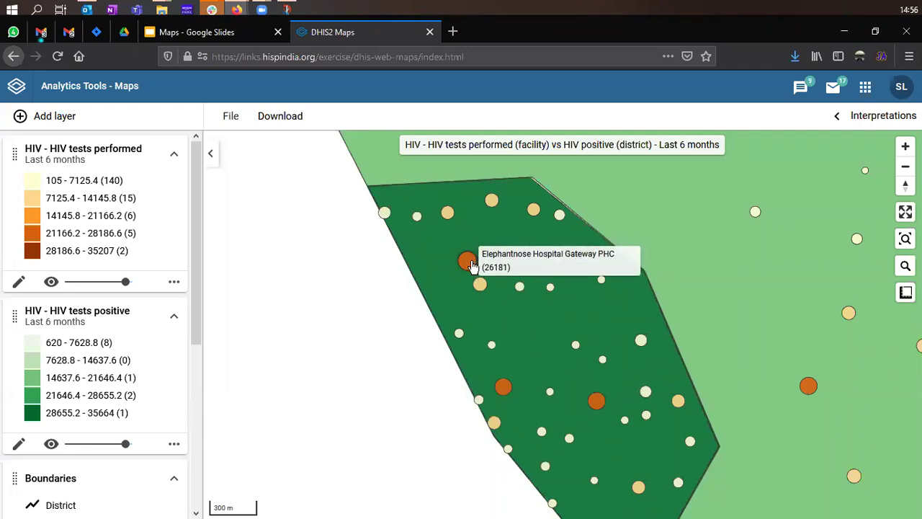
mouse_move(592, 383)
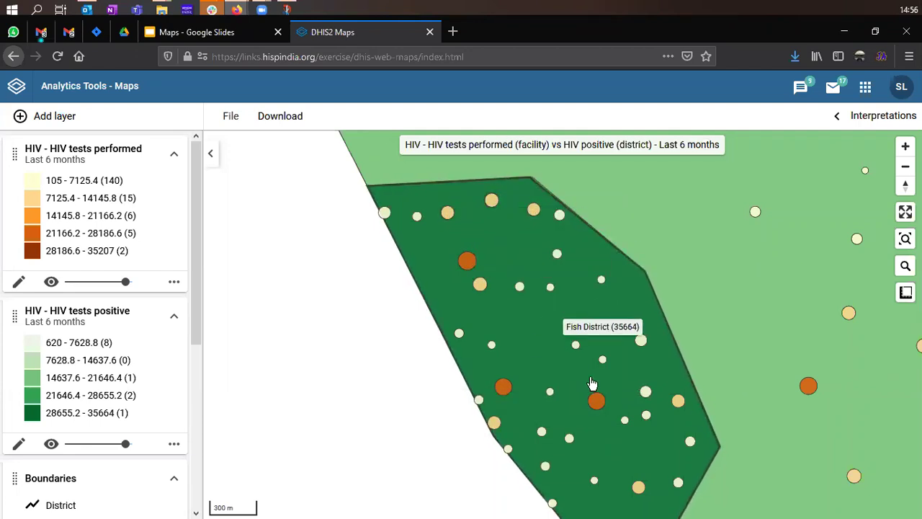
Compare Fish District's facilities and positive tests with those of Dog District and the surrounding southern districts.
drag(538, 340, 530, 304)
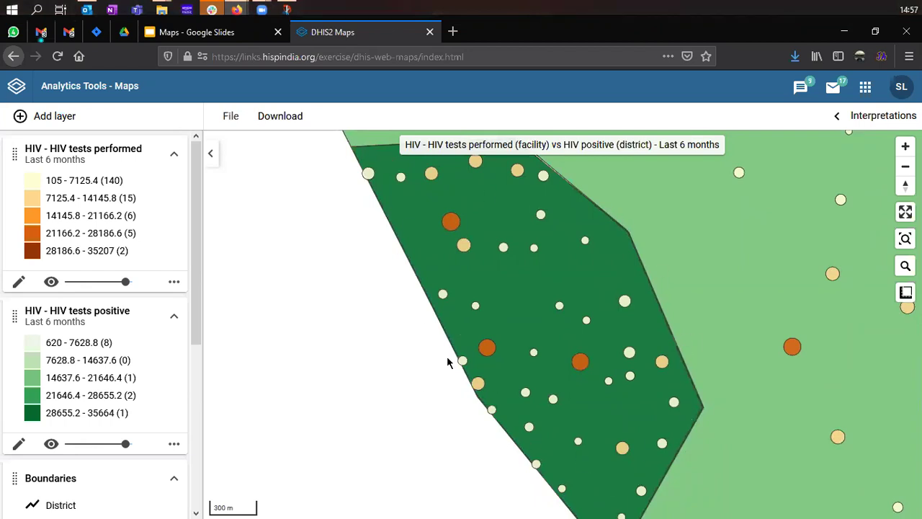
drag(457, 298, 597, 359)
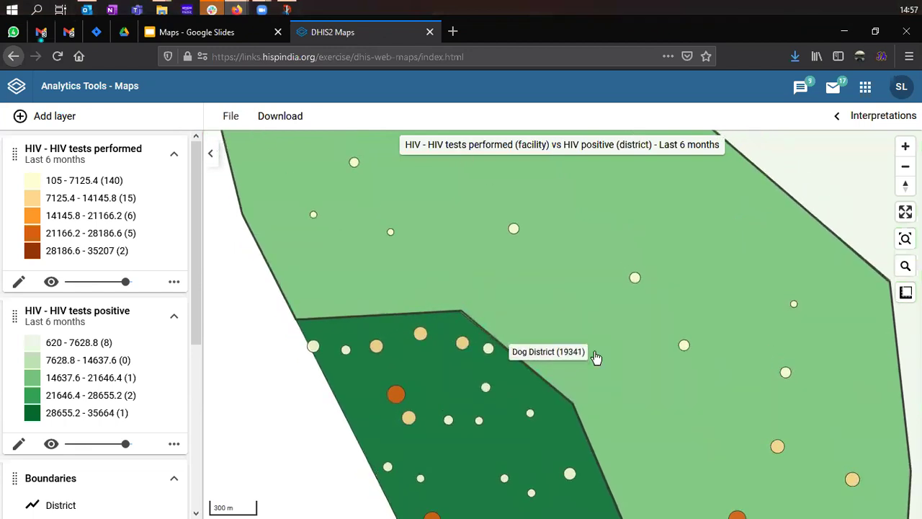
scroll(591, 357, down, 3)
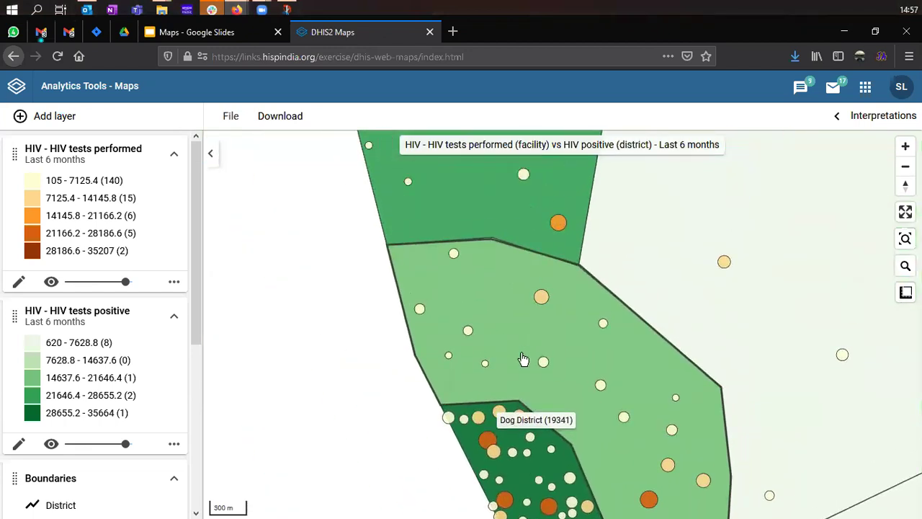
scroll(523, 360, down, 3)
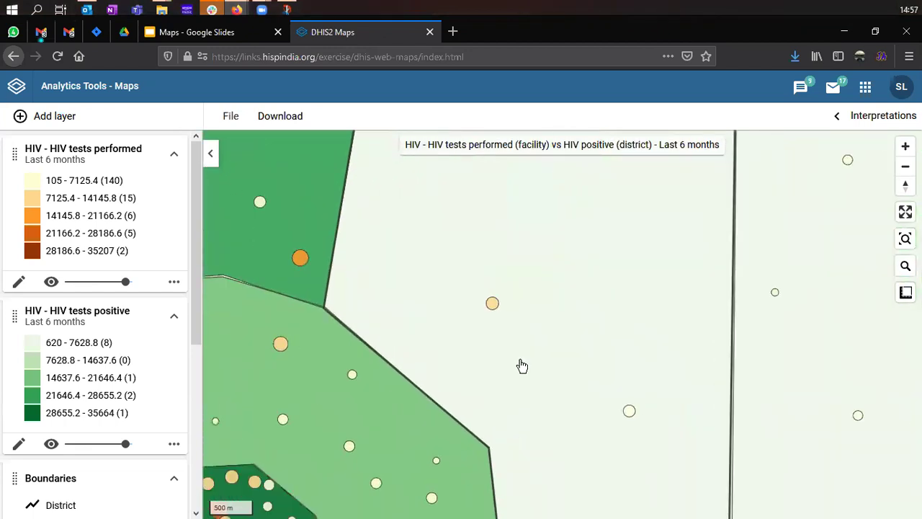
scroll(523, 365, down, 3)
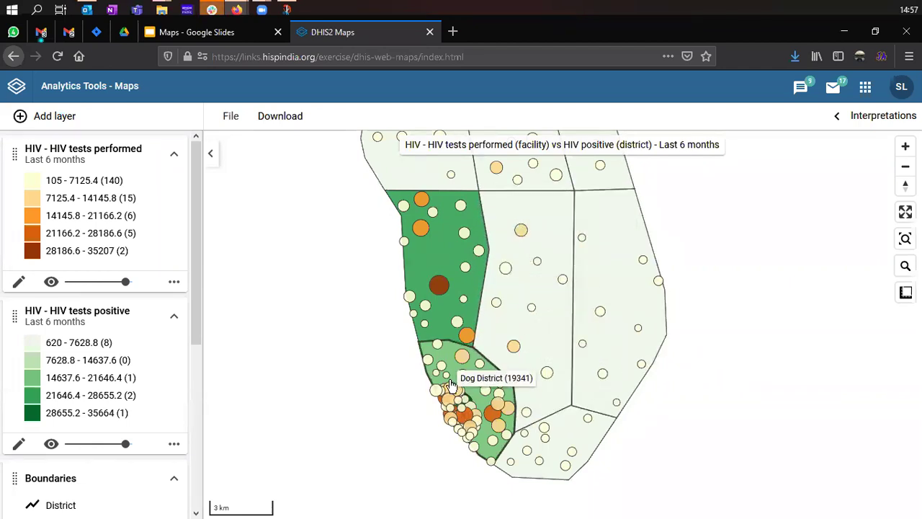
Examine the facility circles and positive tests up close in Dog District, Game District and the small round district farther north.
scroll(399, 413, up, 3)
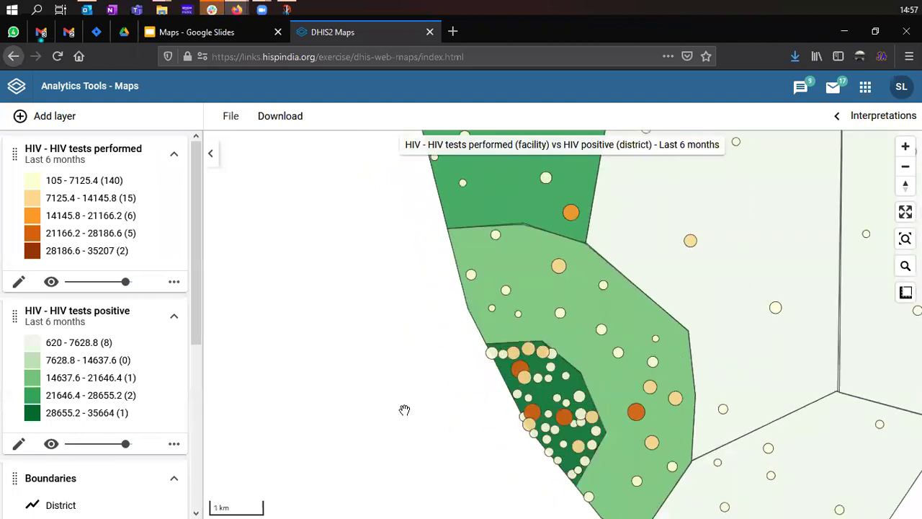
drag(583, 297, 441, 360)
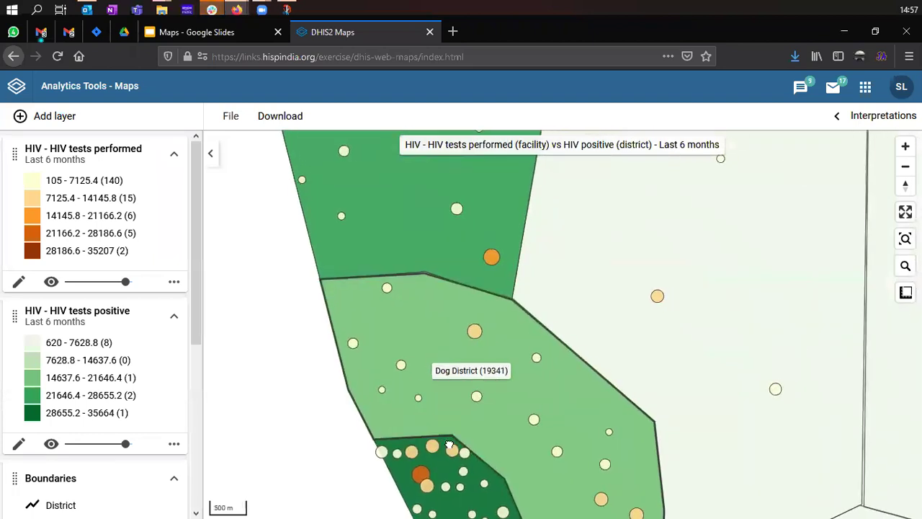
scroll(443, 354, down, 3)
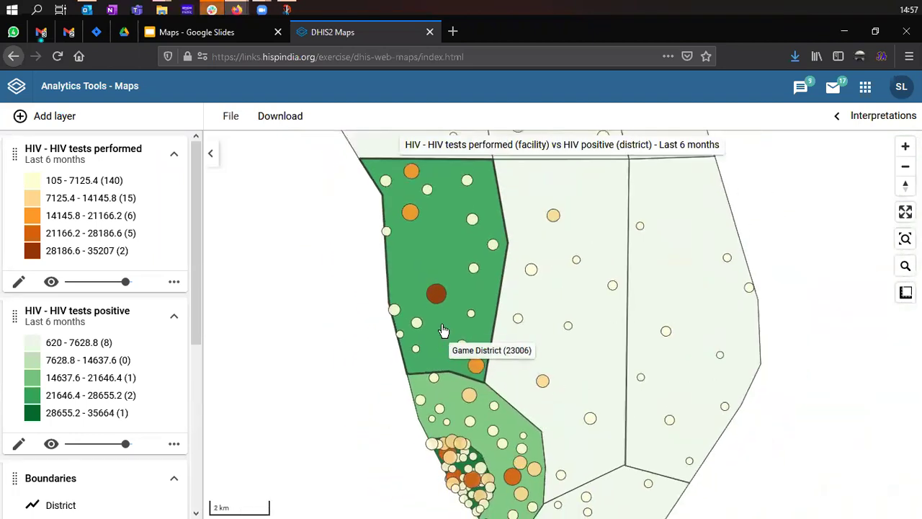
scroll(411, 319, up, 3)
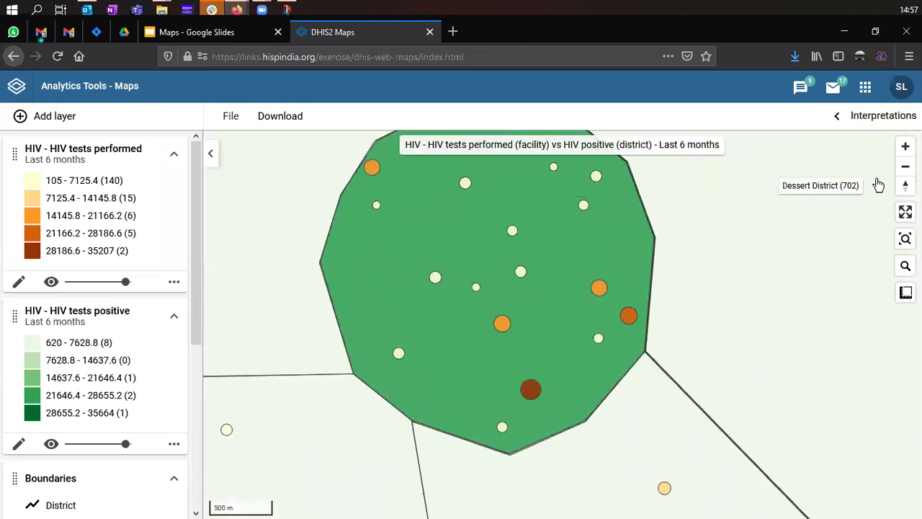
click(905, 167)
click(904, 173)
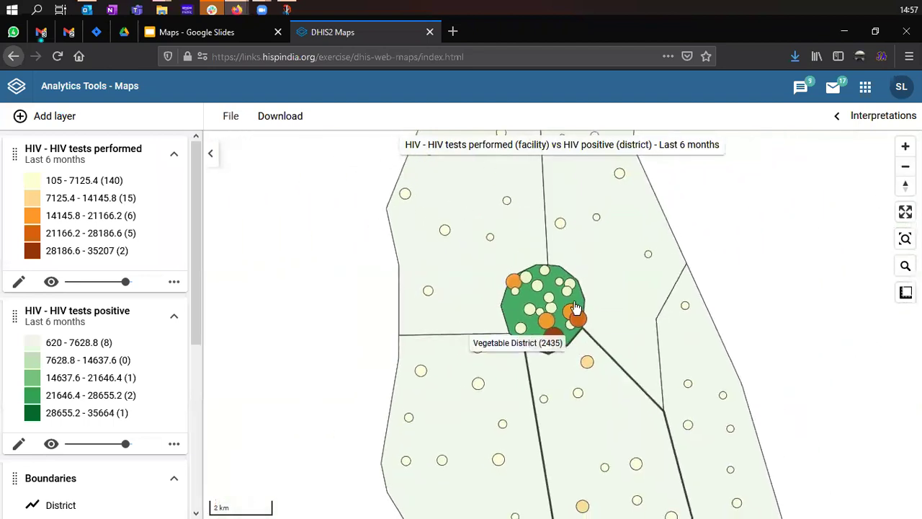
Compare the facility circles and positive tests of the lightly shaded Cat and Bird Districts with Game District and the round northern district.
drag(477, 366, 443, 249)
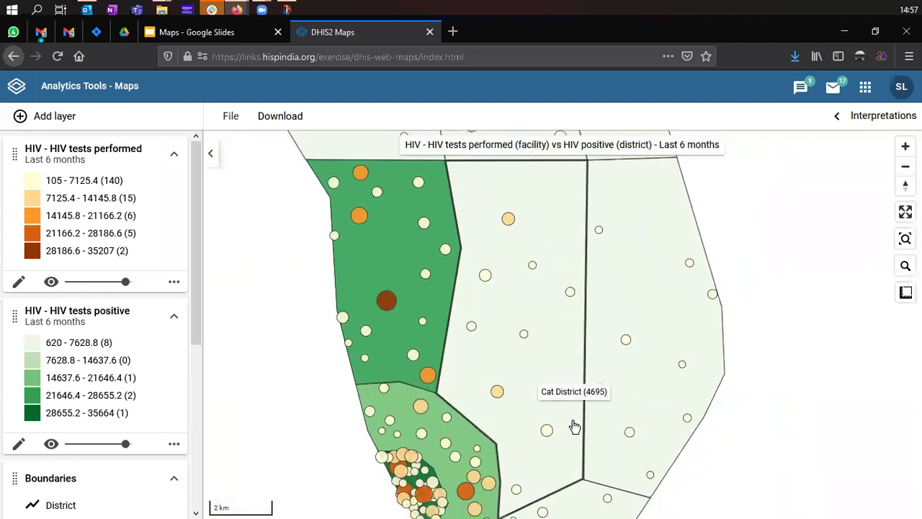
key(Down)
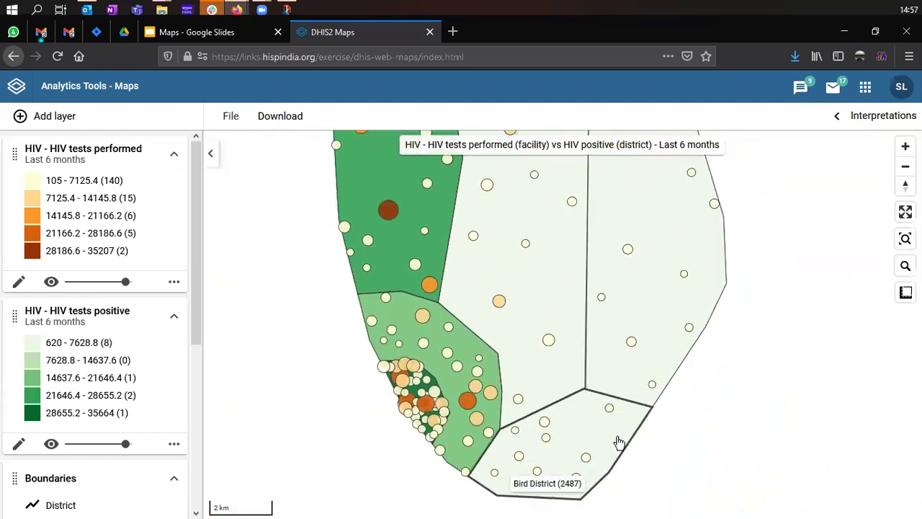
key(Up)
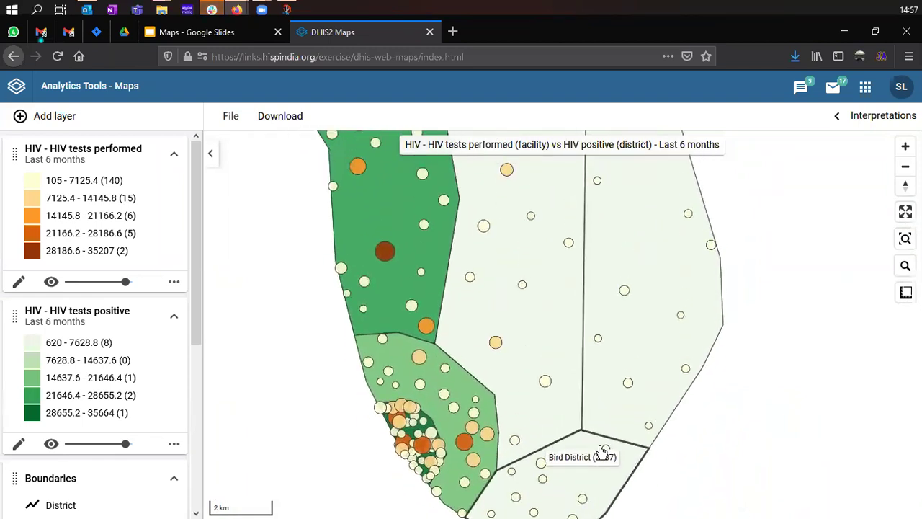
key(Down)
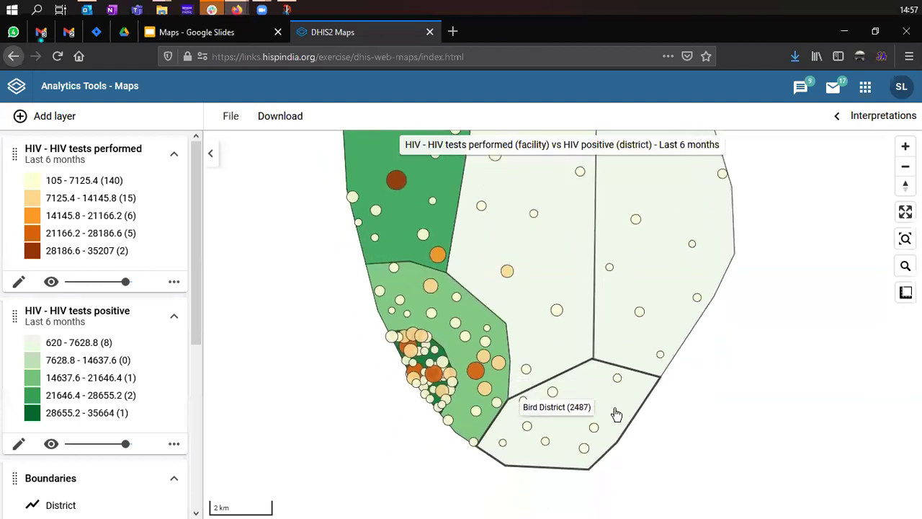
key(Up)
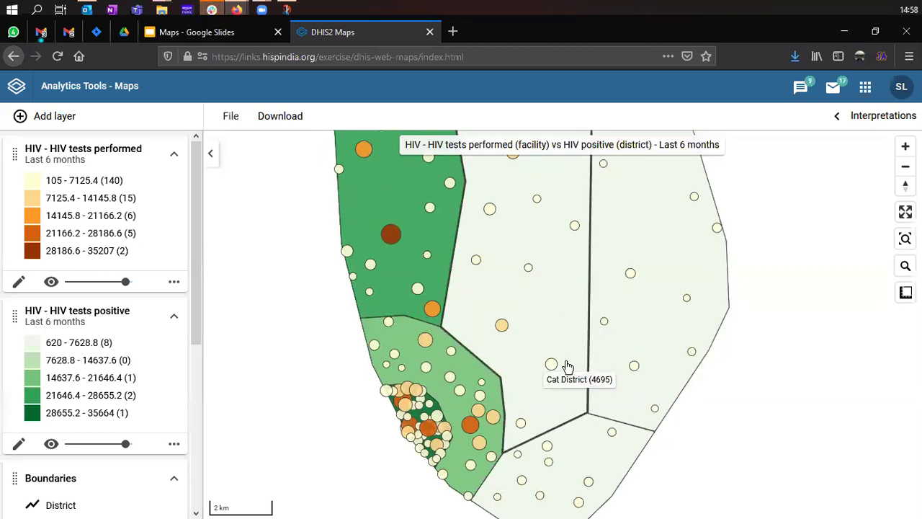
drag(518, 287, 494, 418)
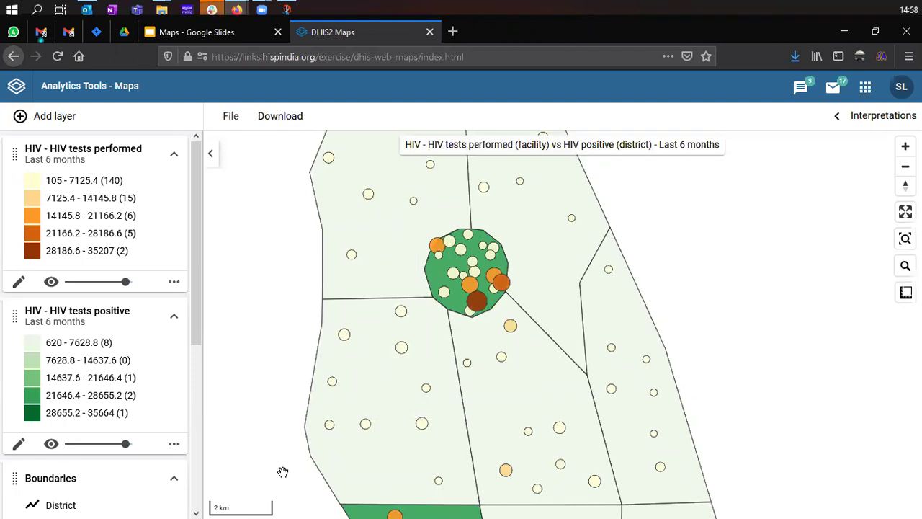
drag(291, 407, 315, 339)
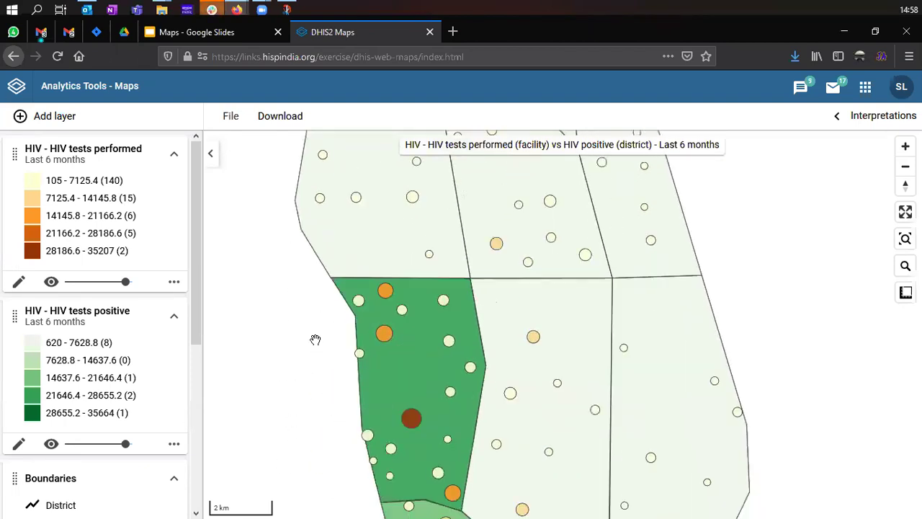
drag(323, 372, 310, 328)
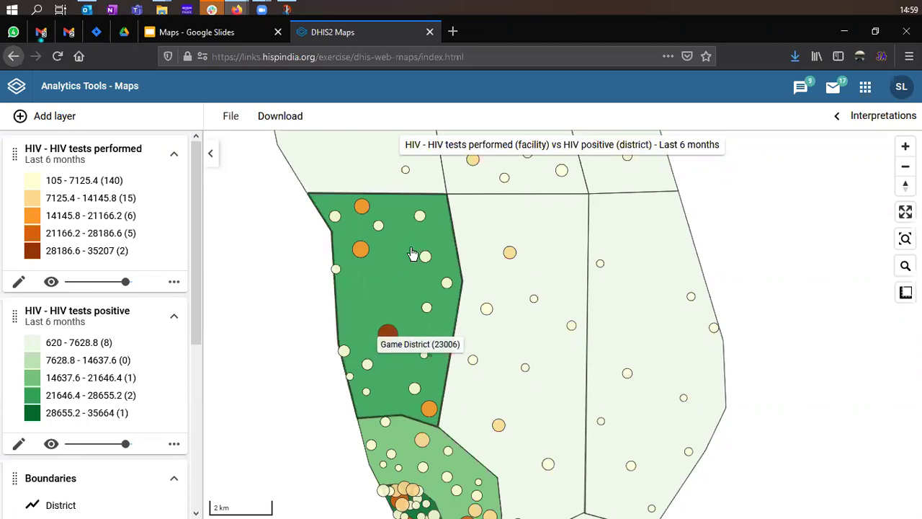
Examine Game District up close around its facility with the largest, darkest circle.
scroll(356, 303, up, 1)
scroll(357, 302, up, 3)
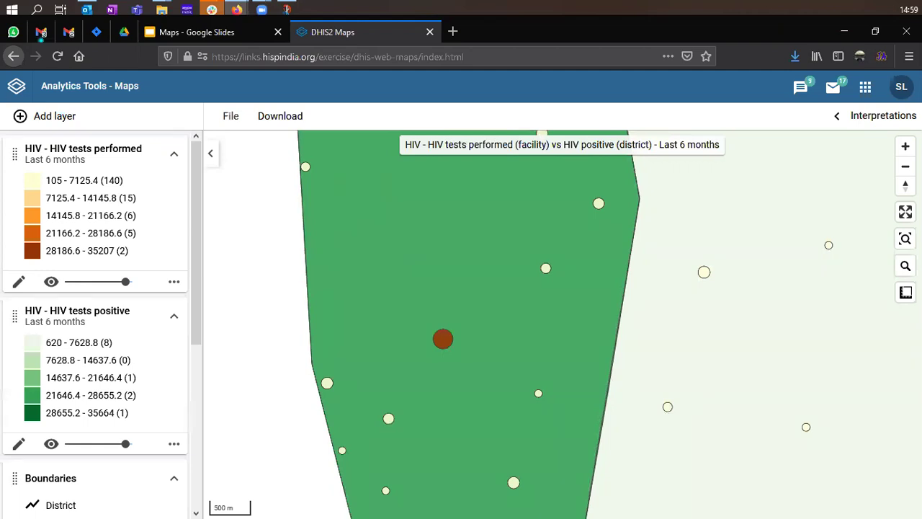
drag(616, 396, 541, 328)
Survey the whole map from the southern districts up to the northern ones, comparing facility circles with district shading.
click(906, 166)
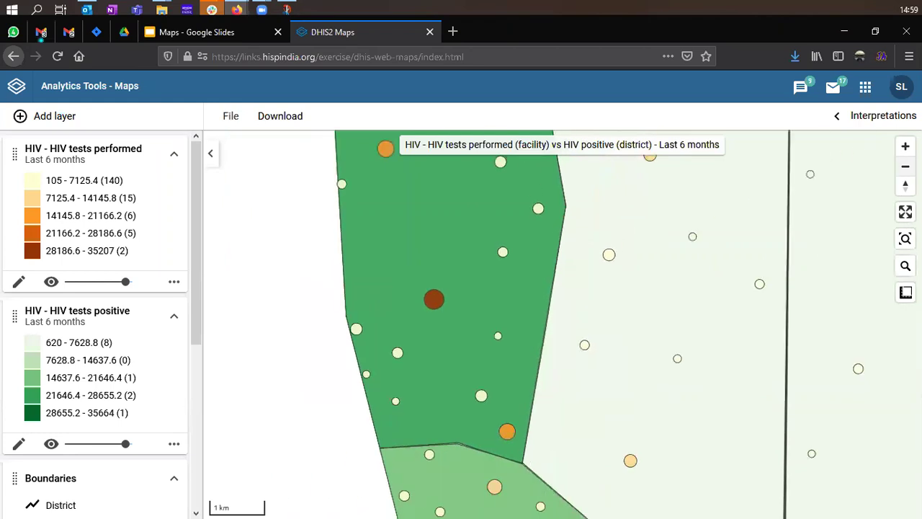
click(906, 166)
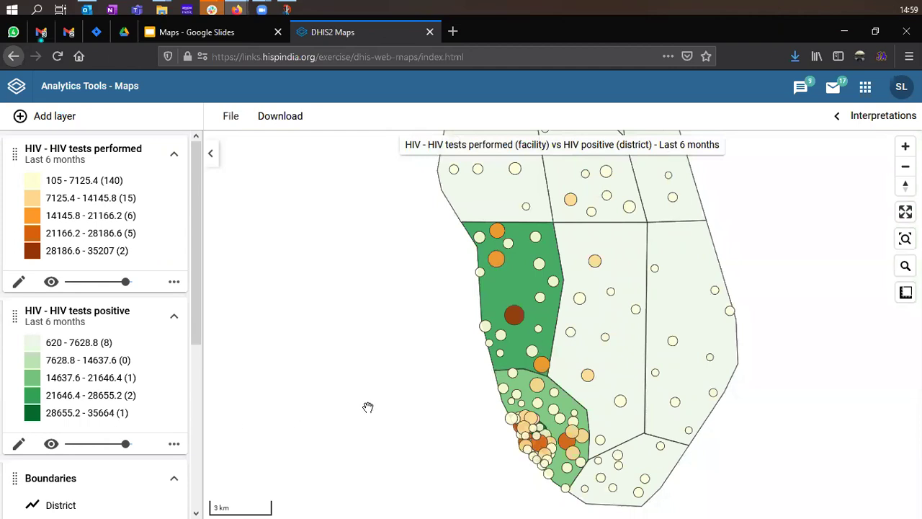
scroll(308, 391, down, 1)
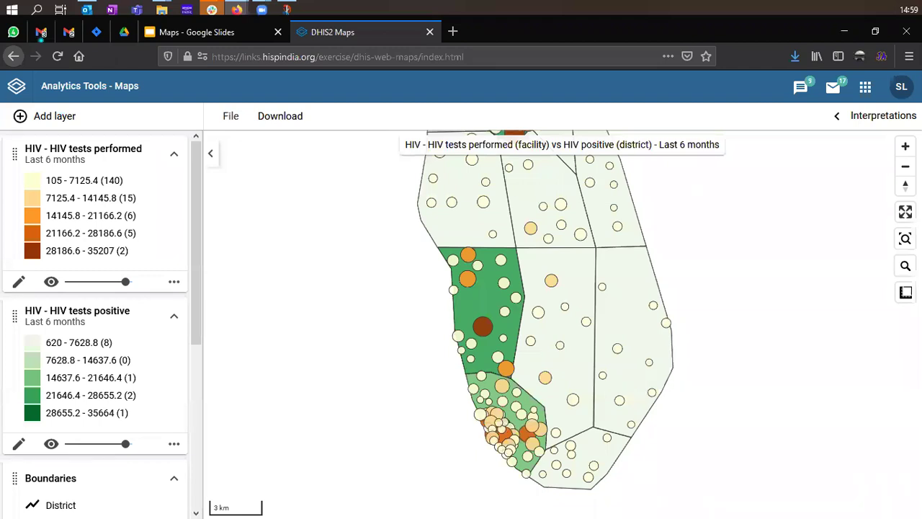
drag(368, 324, 366, 416)
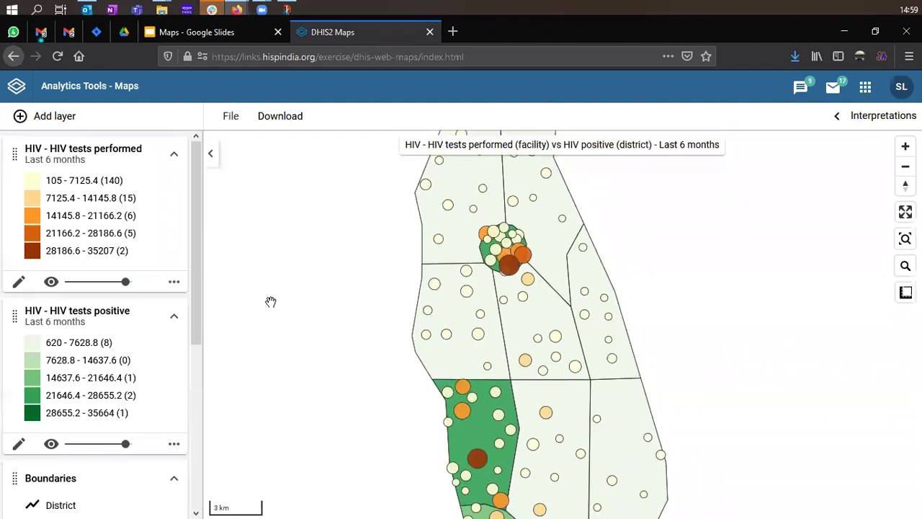
drag(271, 303, 281, 336)
drag(312, 295, 311, 343)
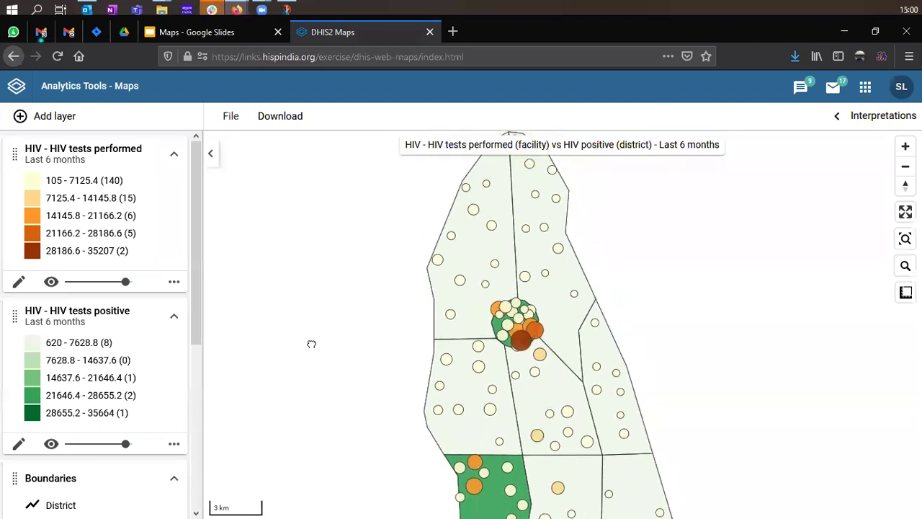